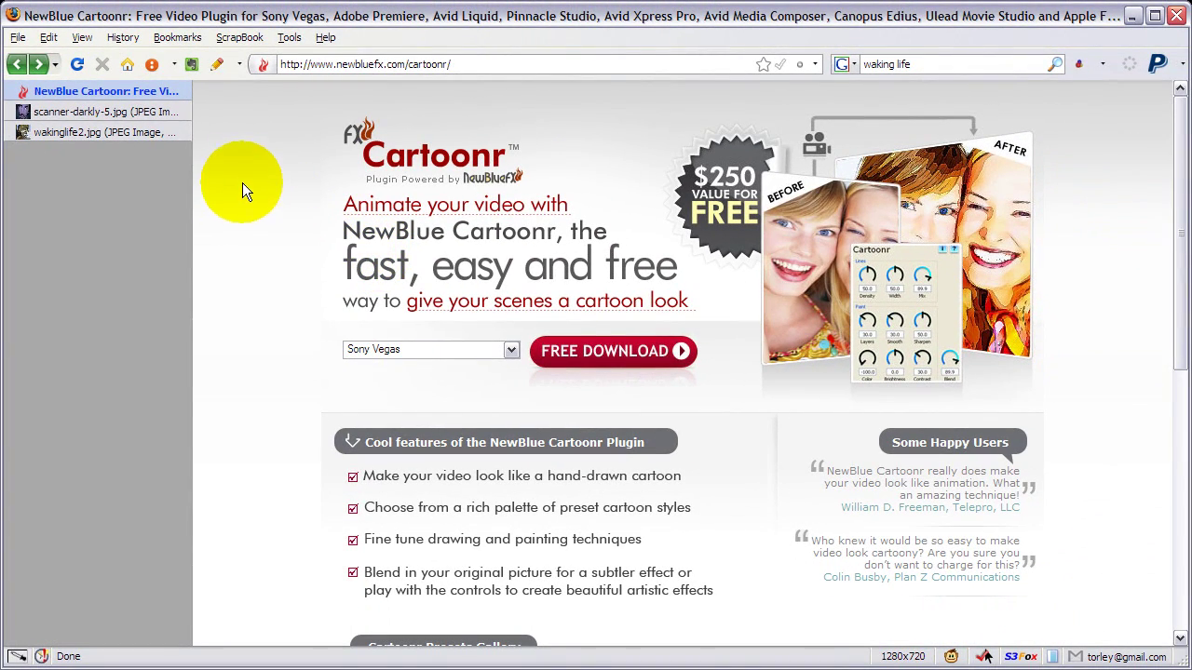
View the Scanner Darkly and Waking Life cartoon example images on the Cartoonr page
left_click(147, 109)
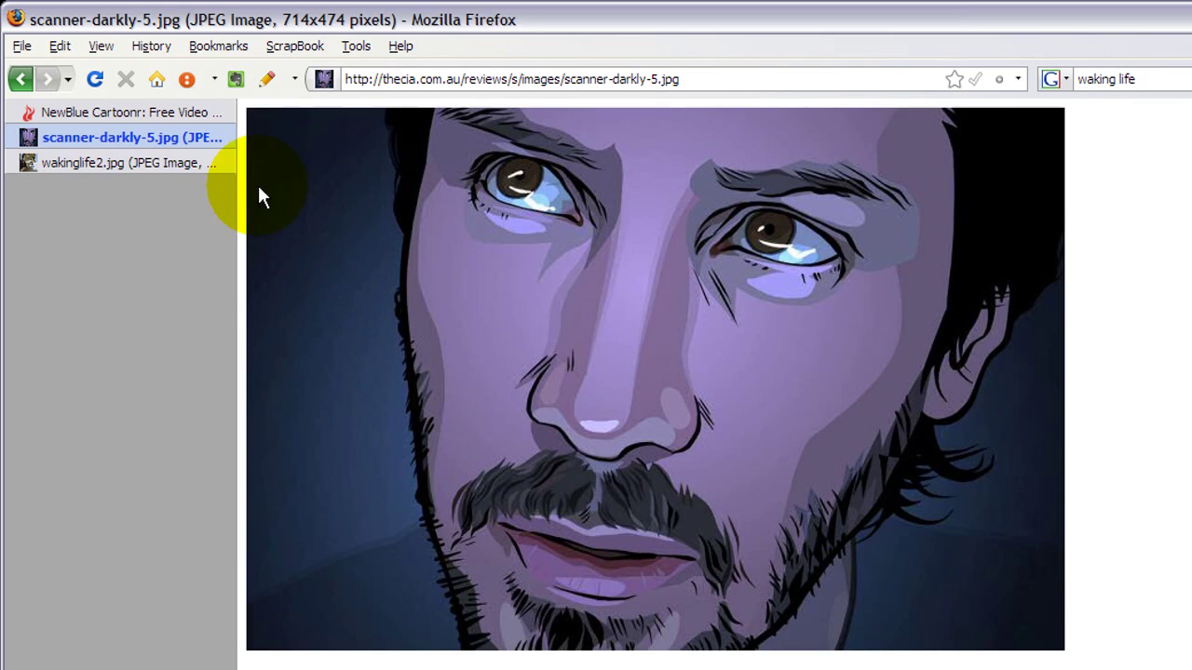
left_click(209, 163)
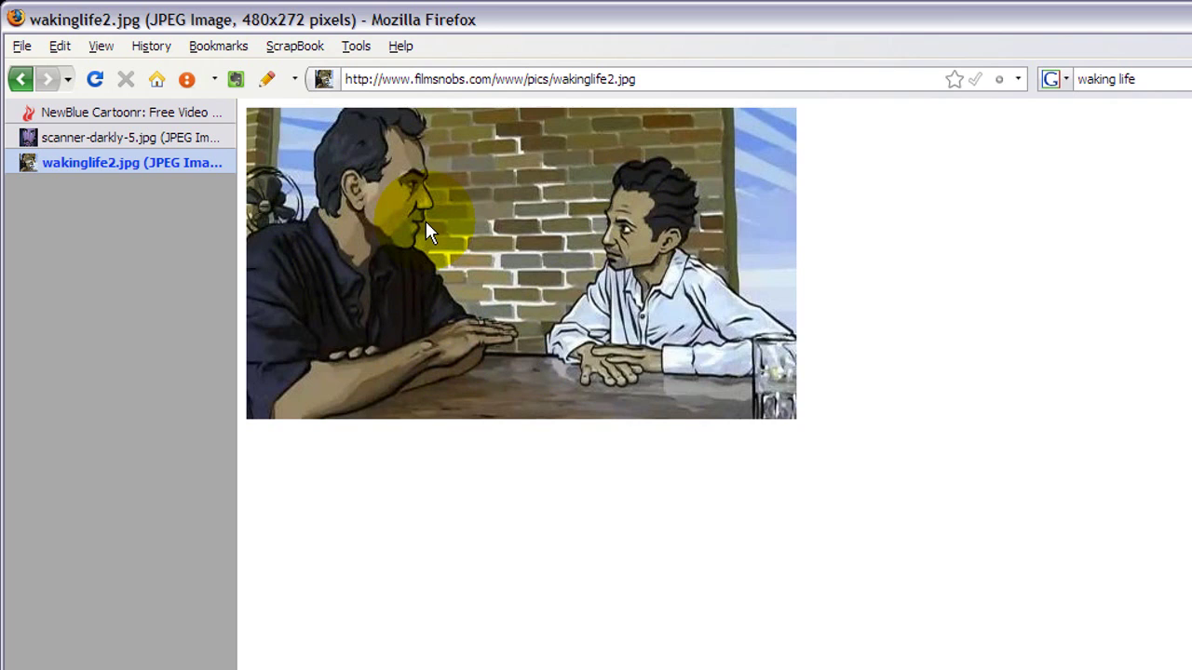
left_click(207, 141)
left_click(206, 113)
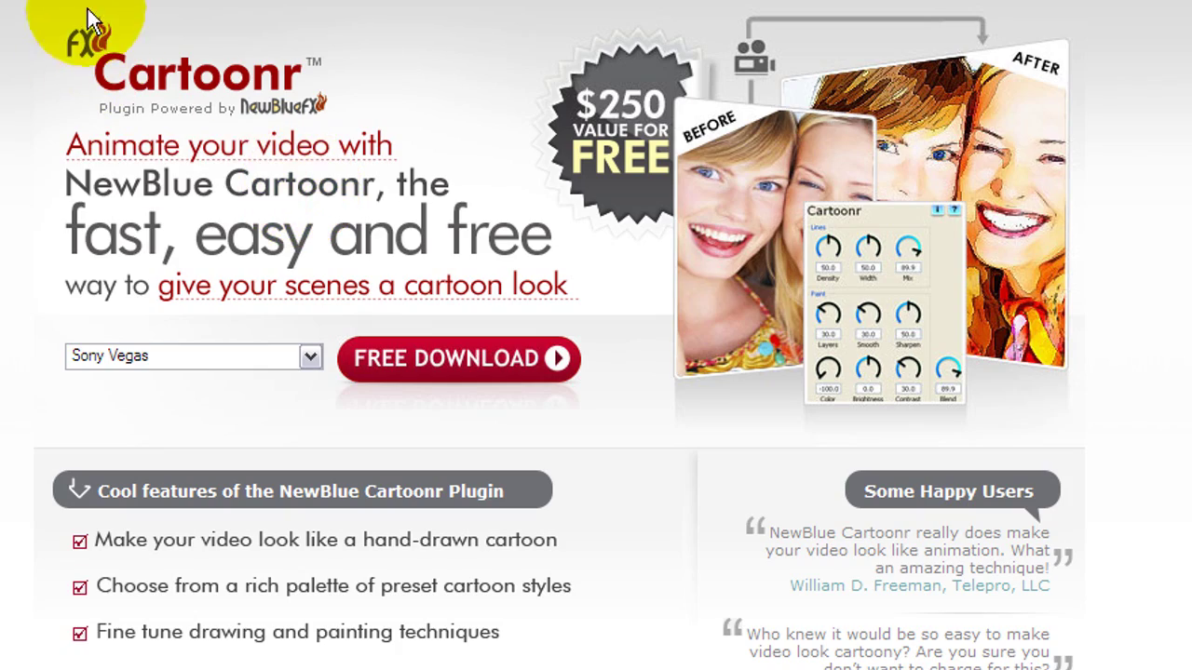
Load the NewBlueFX home page and show the VideoEssentials effects in its gallery
left_click_drag(410, 64, 478, 65)
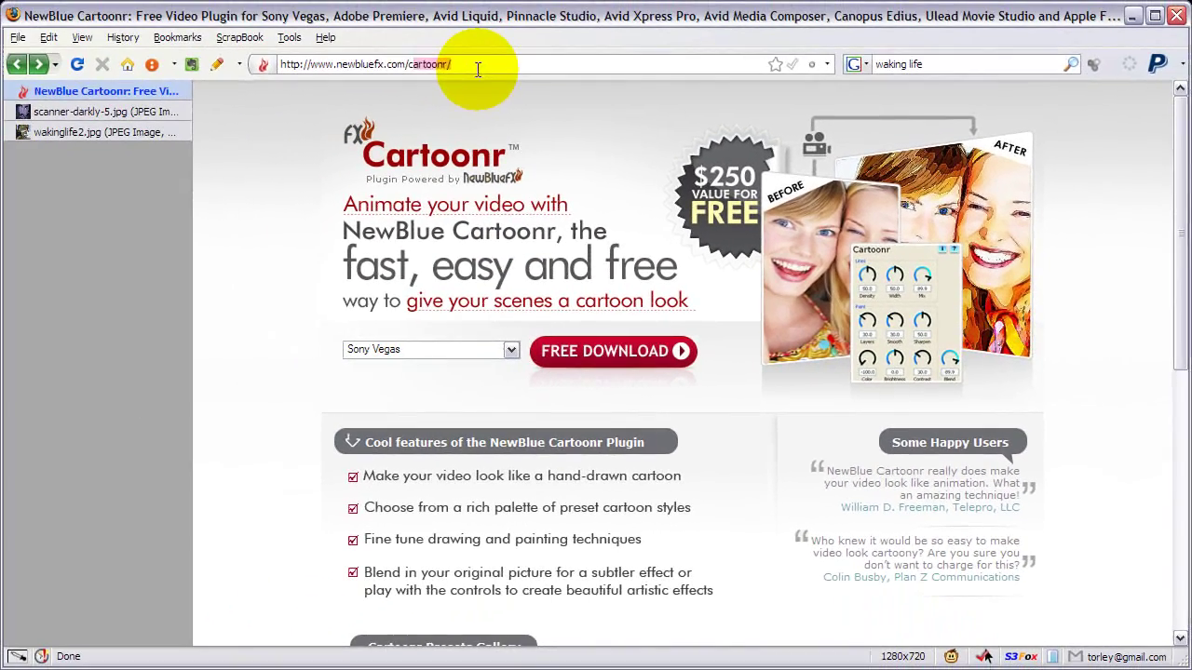
key("BackSpace")
key("Return")
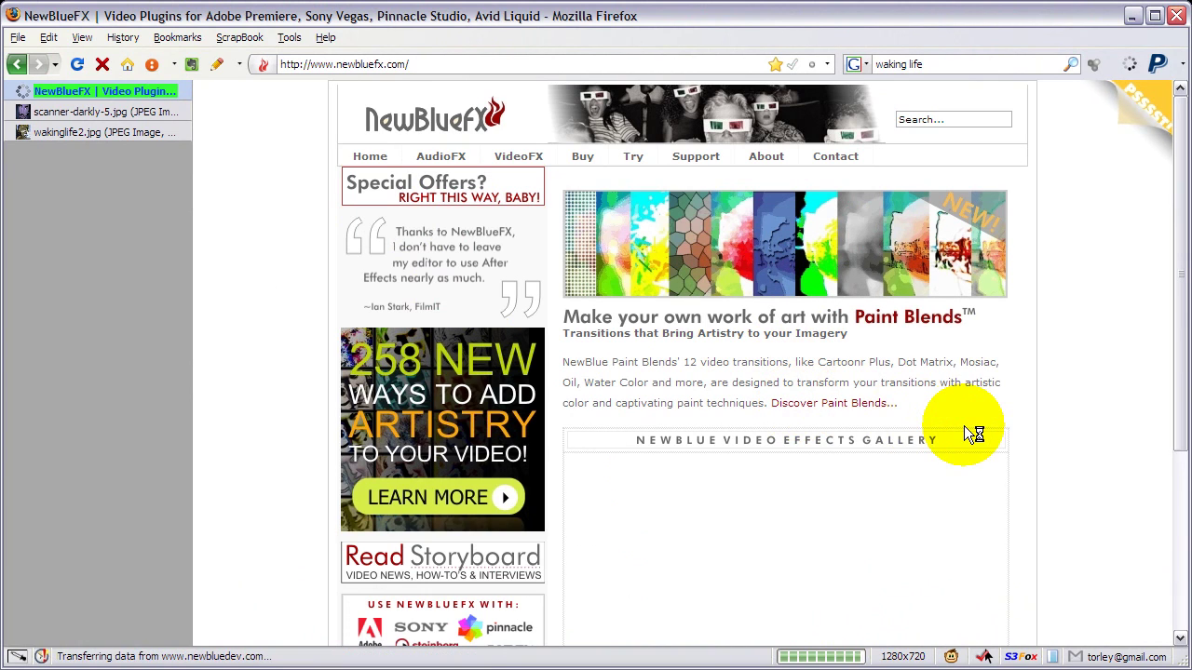
scroll(1164, 298, "down", 3)
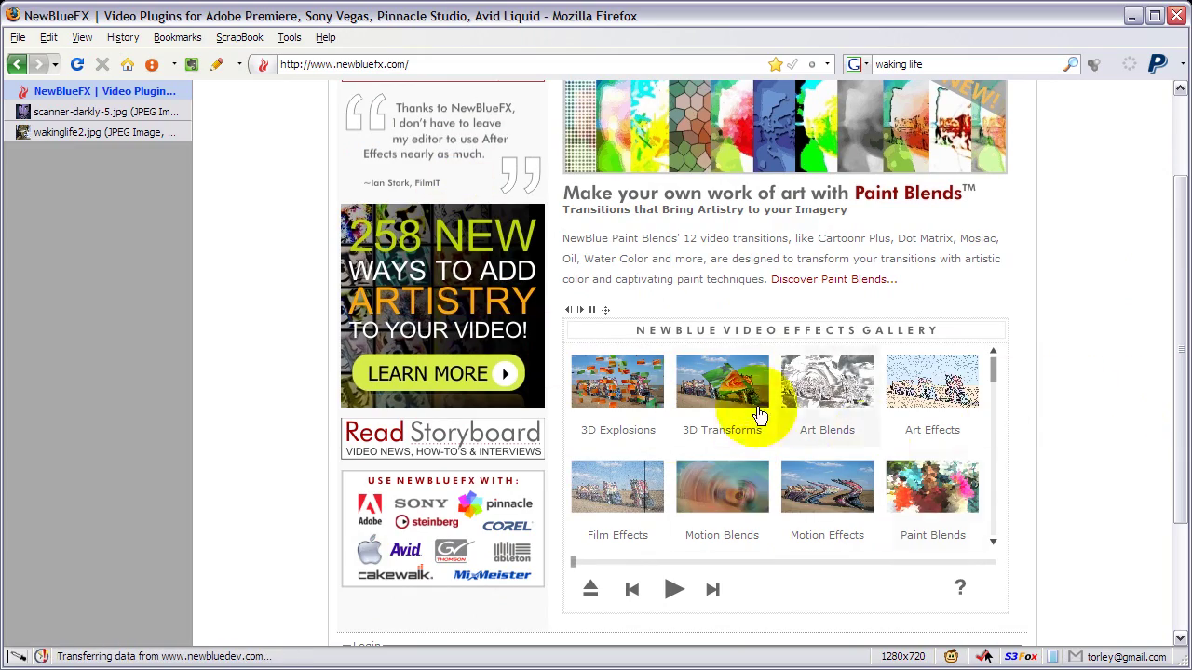
left_click_drag(996, 379, 996, 540)
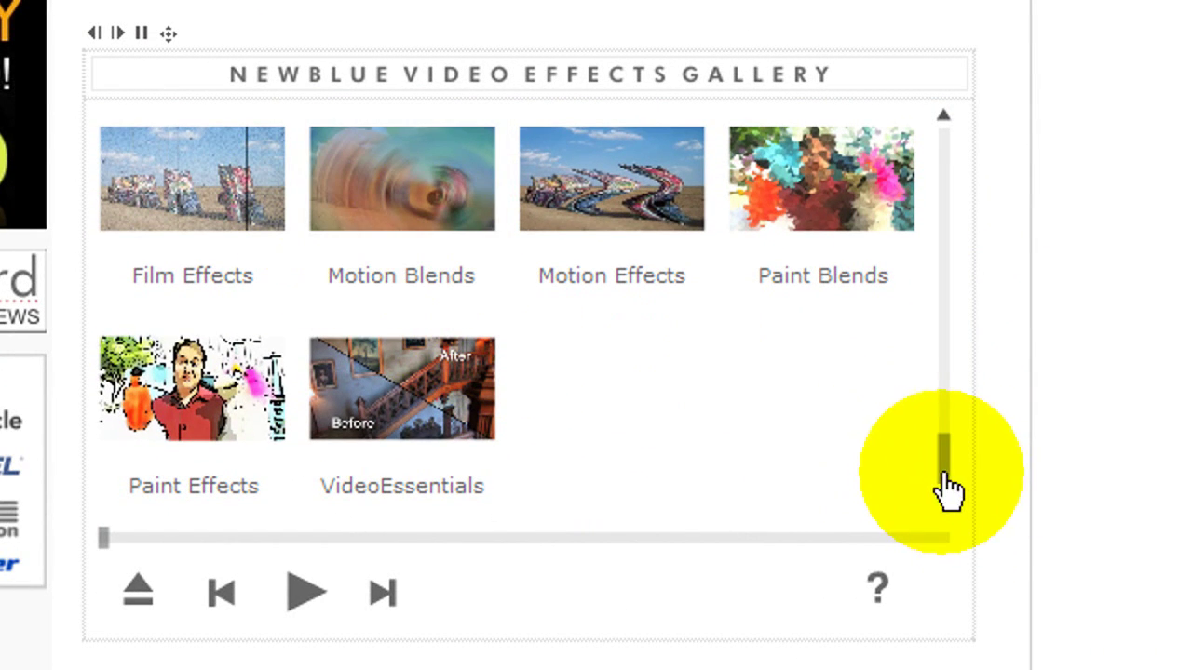
left_click(481, 407)
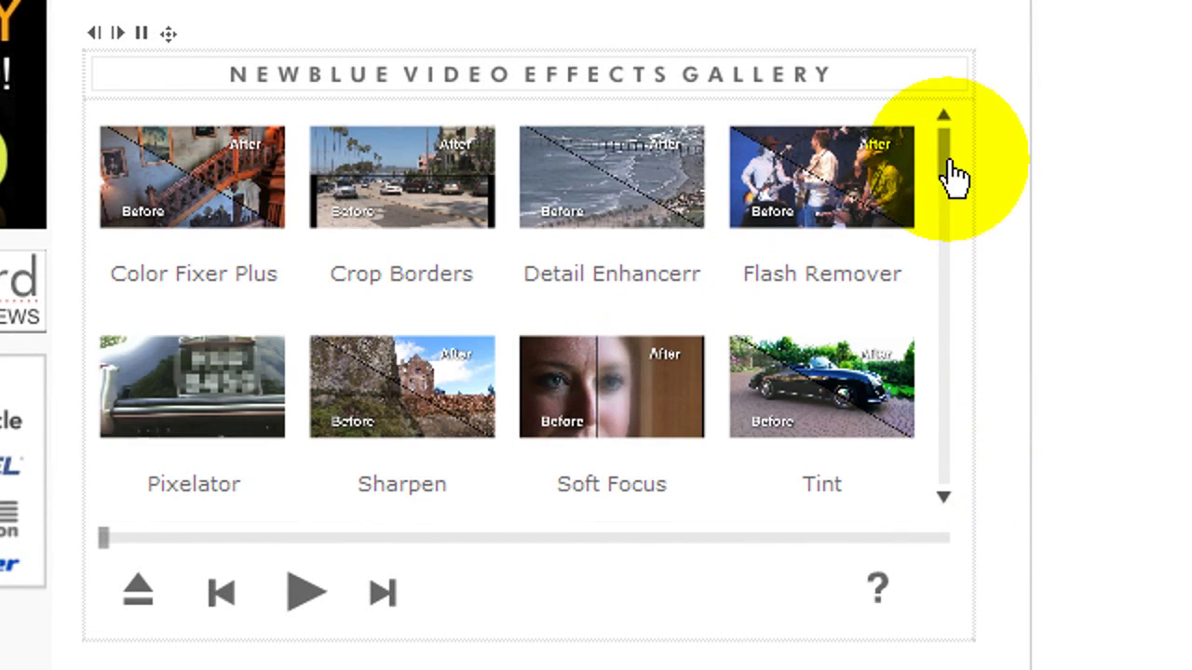
left_click_drag(952, 173, 955, 144)
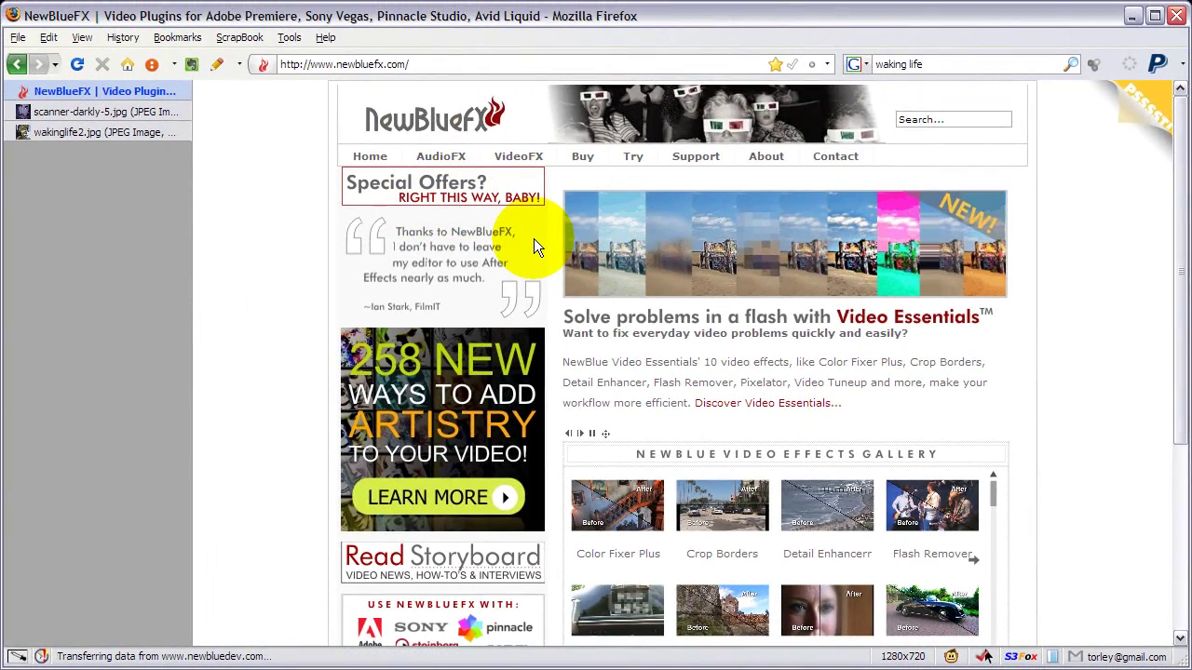
Go back to the Cartoonr page and keep Sony Vegas as the host platform
left_click(19, 65)
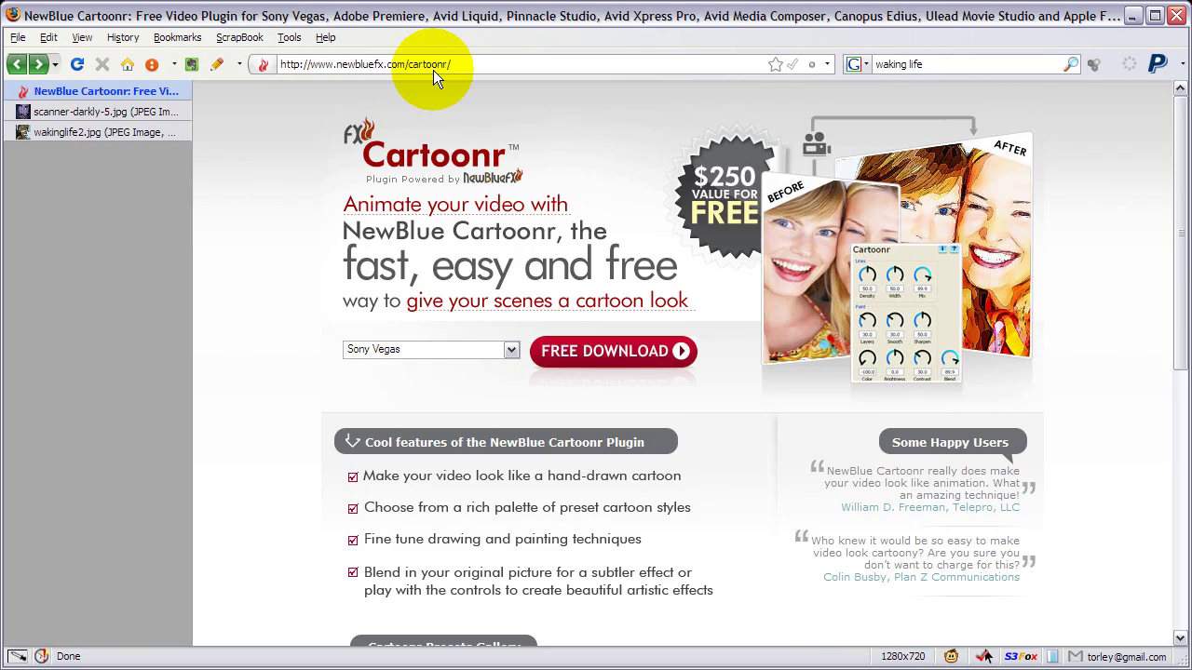
left_click(440, 350)
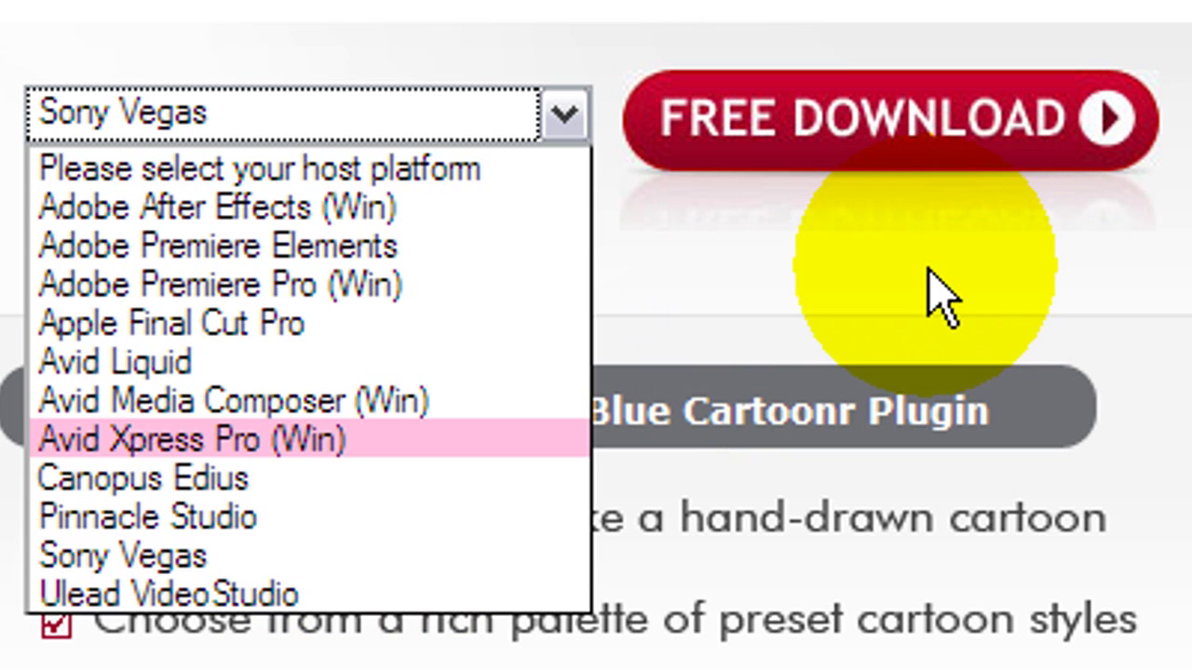
left_click(935, 294)
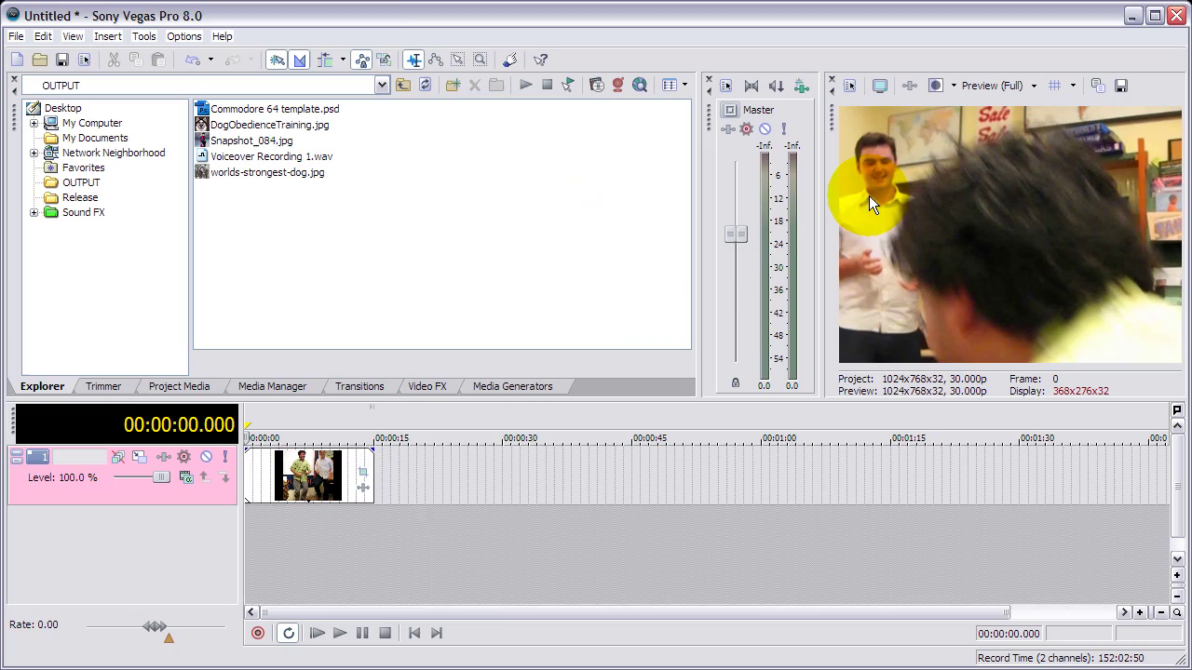
Play the single video clip on the Sony Vegas timeline to preview it
left_click(339, 633)
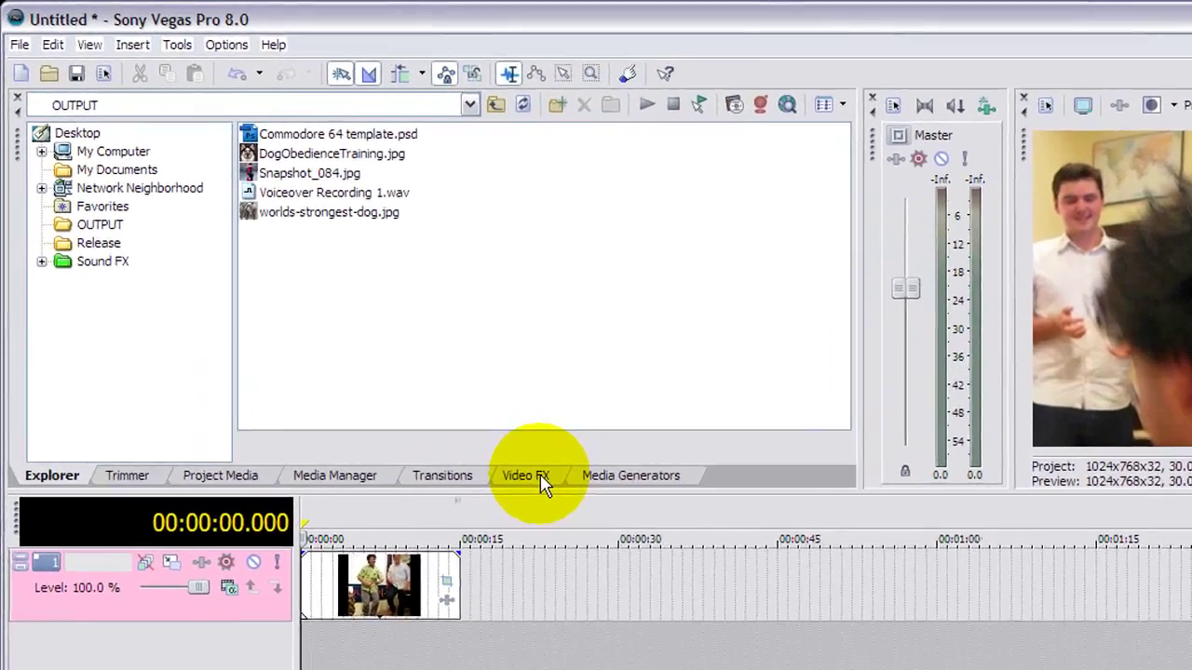
Show the NewBlue Cartoonr presets, such as Cel Animation and Pencil Test, in Video FX
left_click(439, 386)
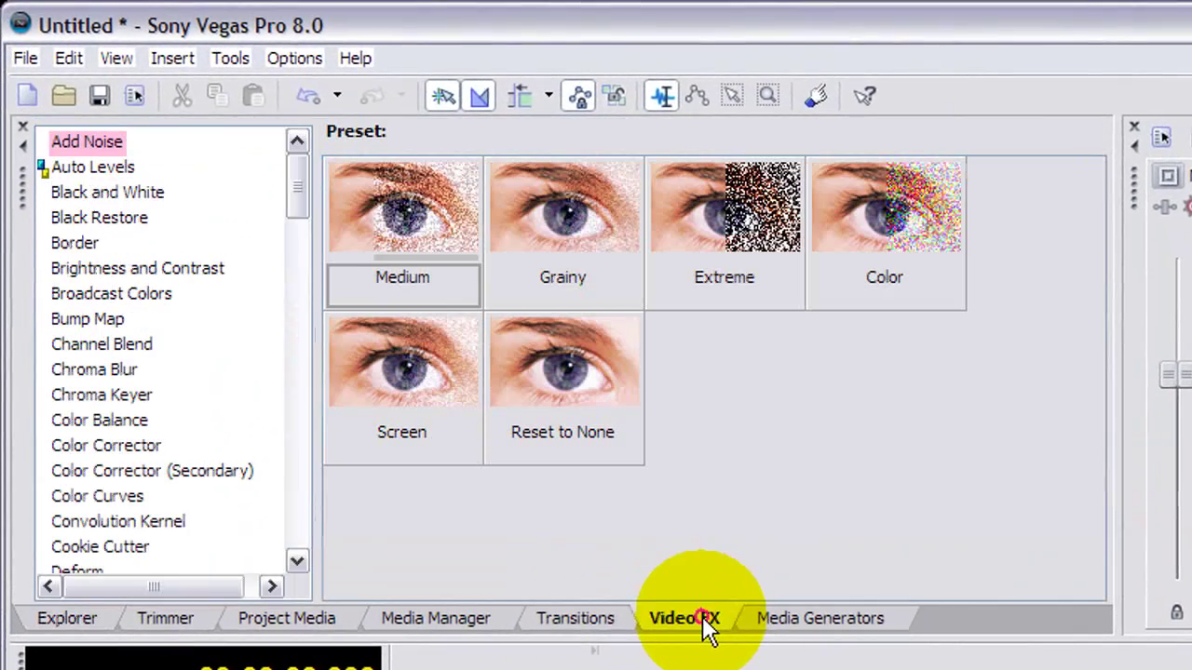
left_click_drag(290, 186, 312, 328)
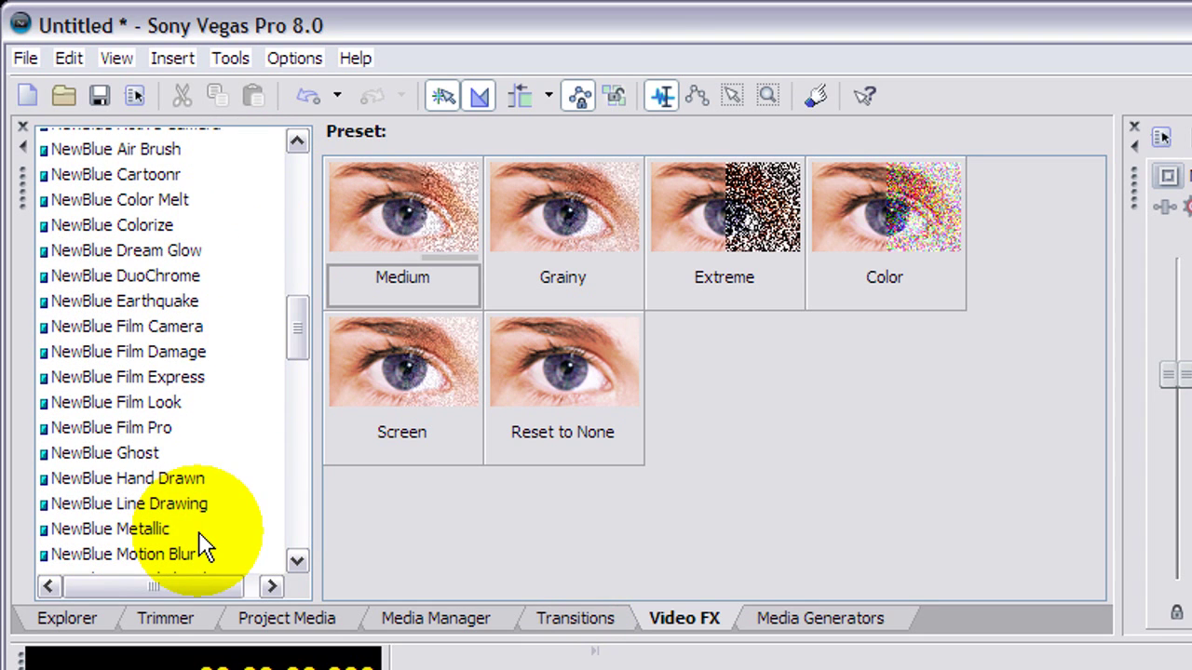
left_click(140, 177)
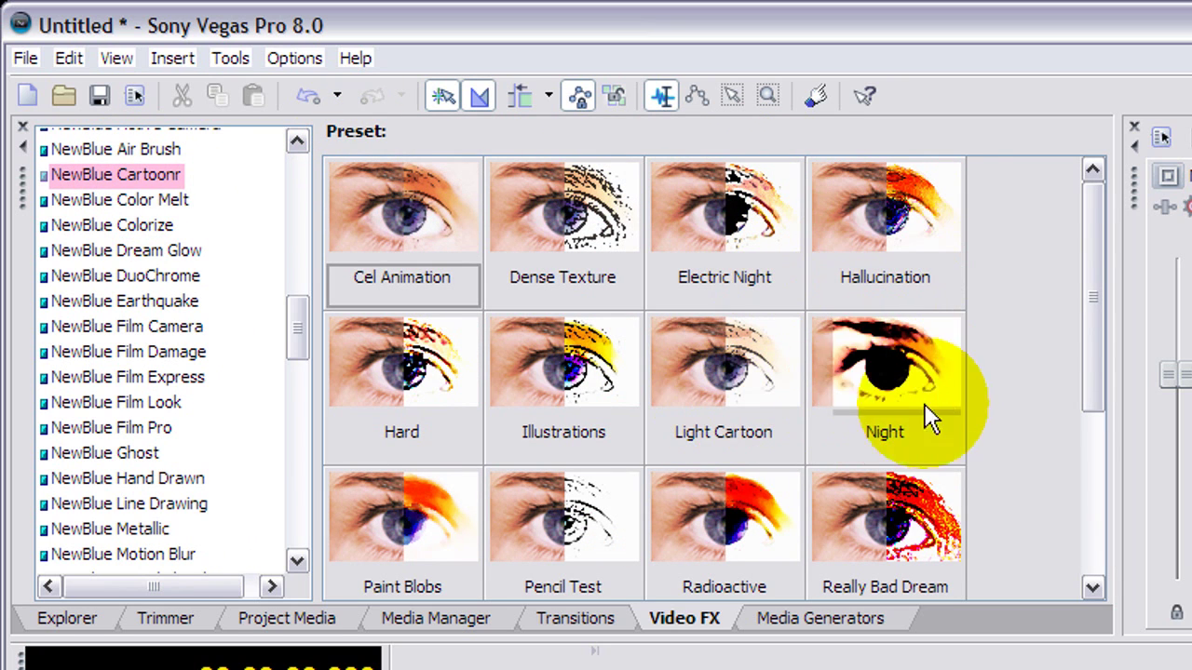
left_click_drag(1092, 372, 1080, 337)
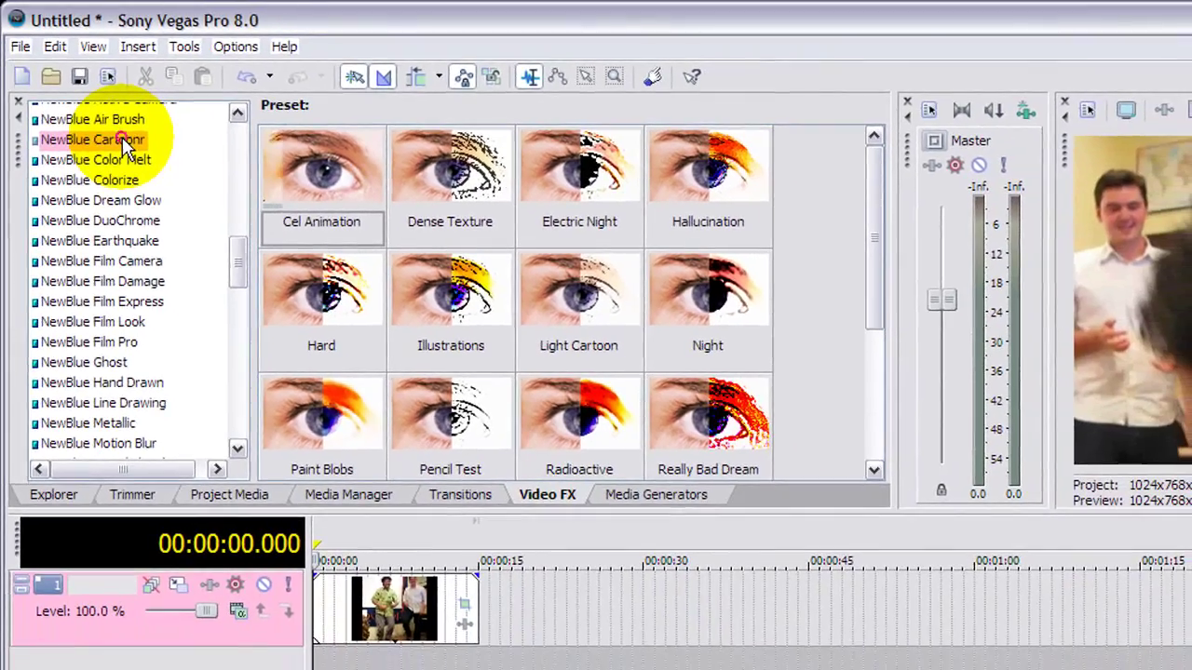
Apply NewBlue Cartoonr to the timeline clip and position its floating settings window
left_click_drag(122, 142, 379, 605)
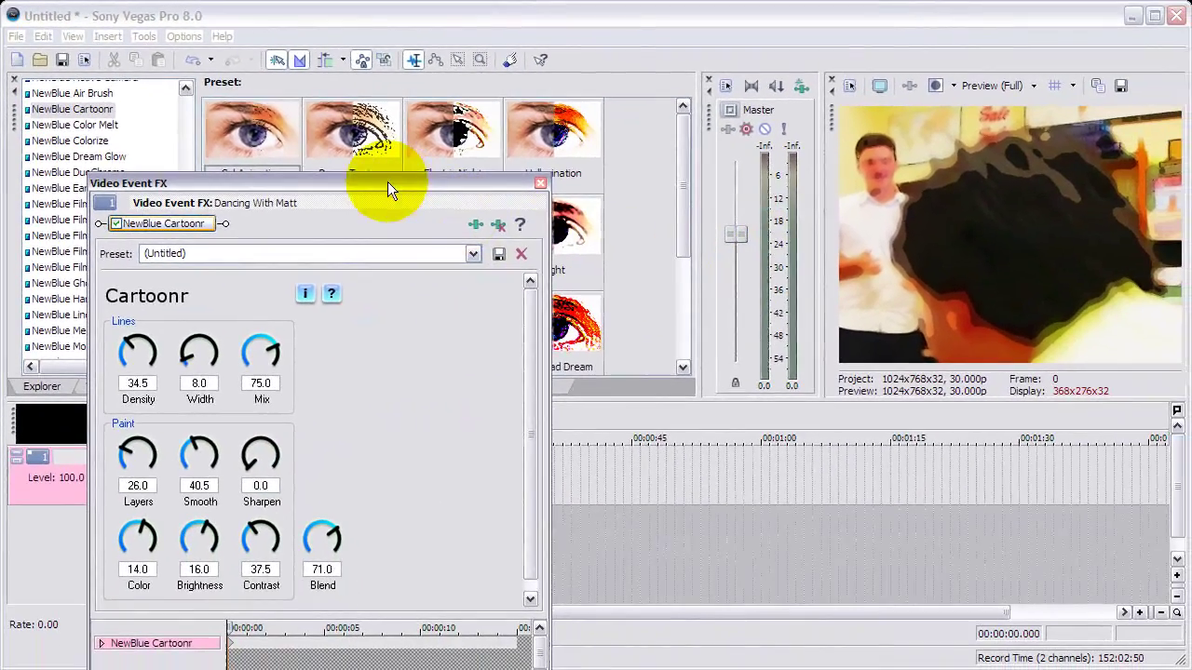
left_click_drag(490, 230, 555, 119)
left_click_drag(434, 92, 413, 131)
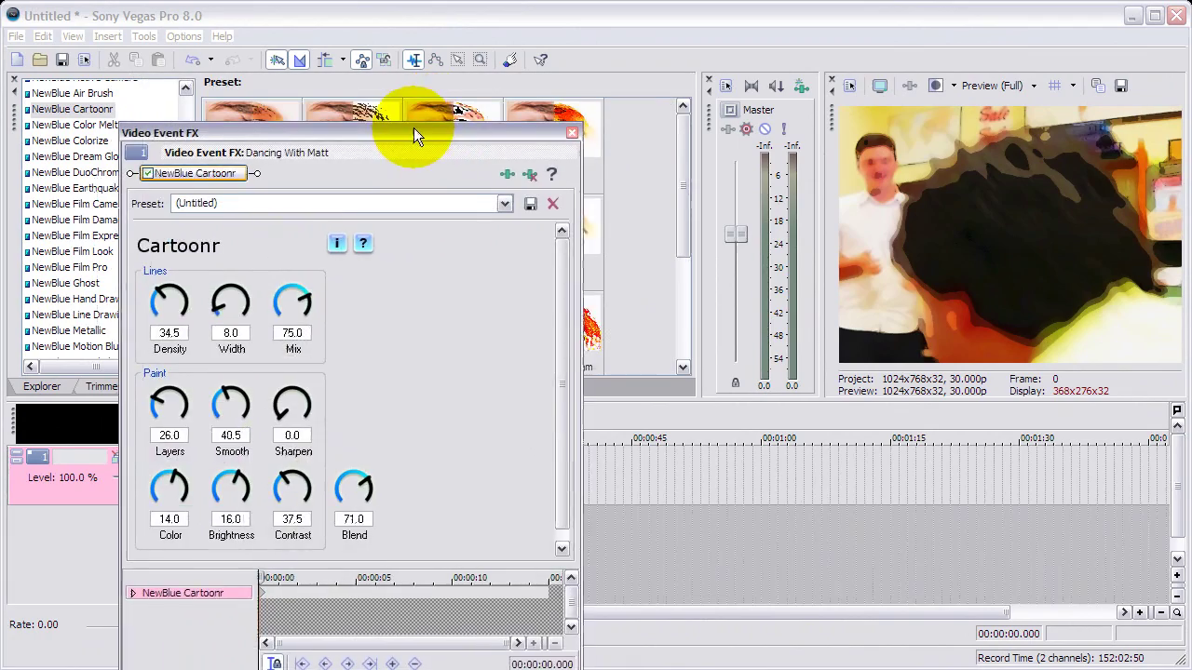
left_click_drag(586, 605, 550, 591)
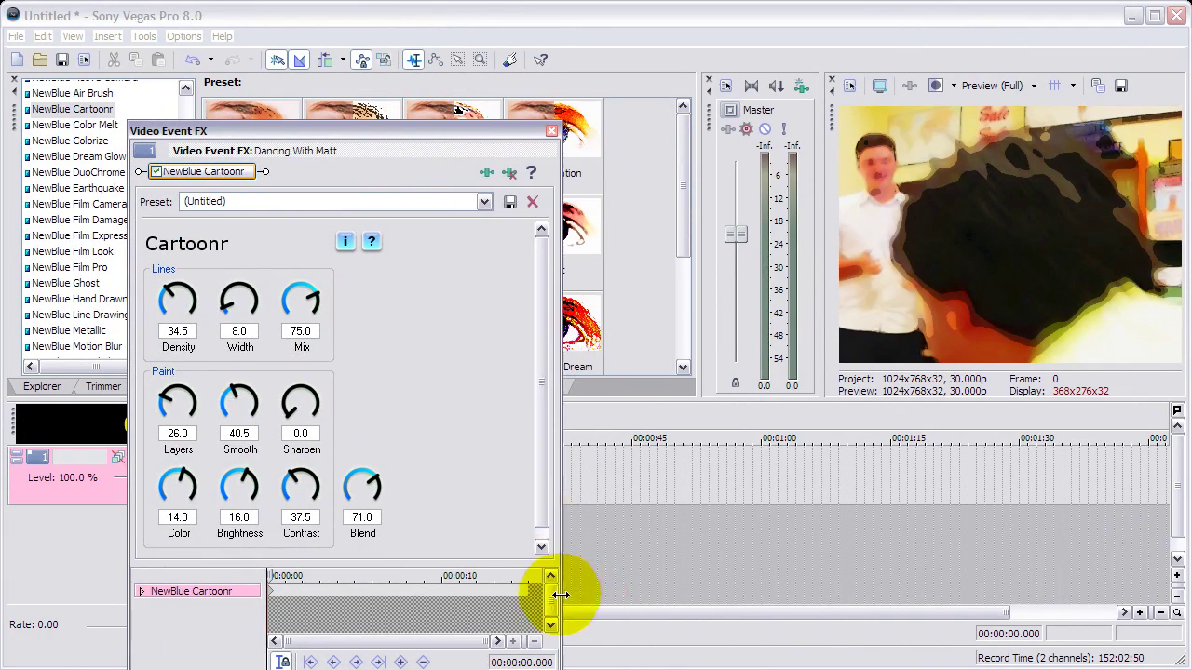
left_click_drag(436, 135, 673, 136)
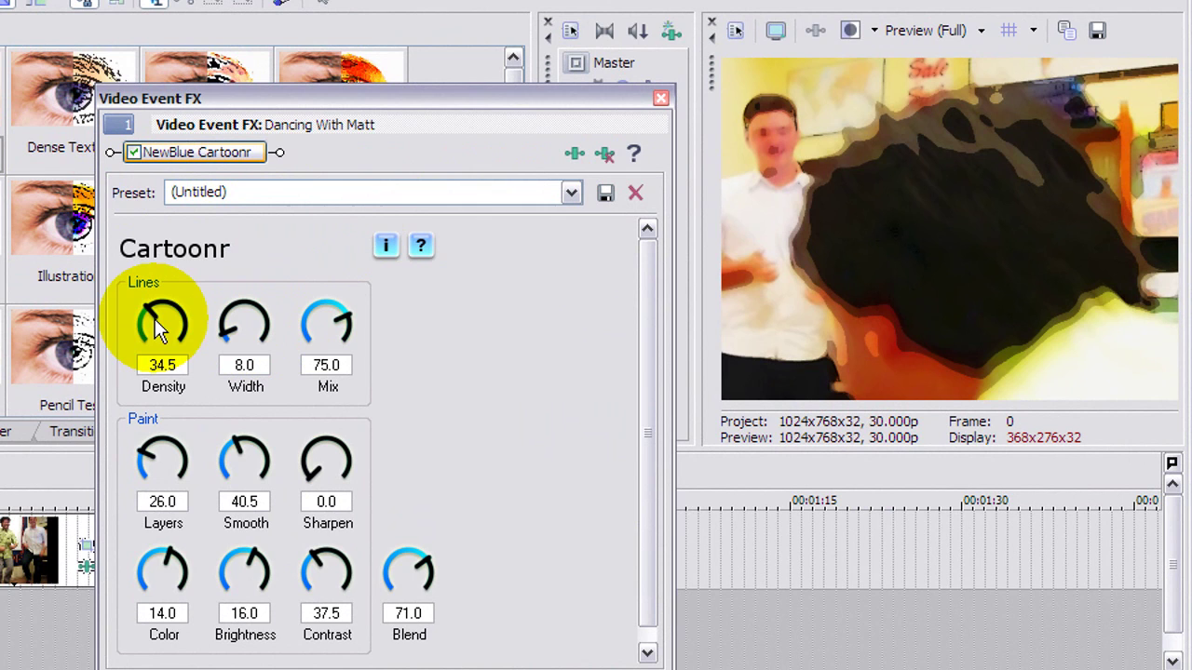
Set Cartoonr line Density to 30.0, Width to 100.0 and Mix to 54.5
left_click_drag(143, 324, 105, 346)
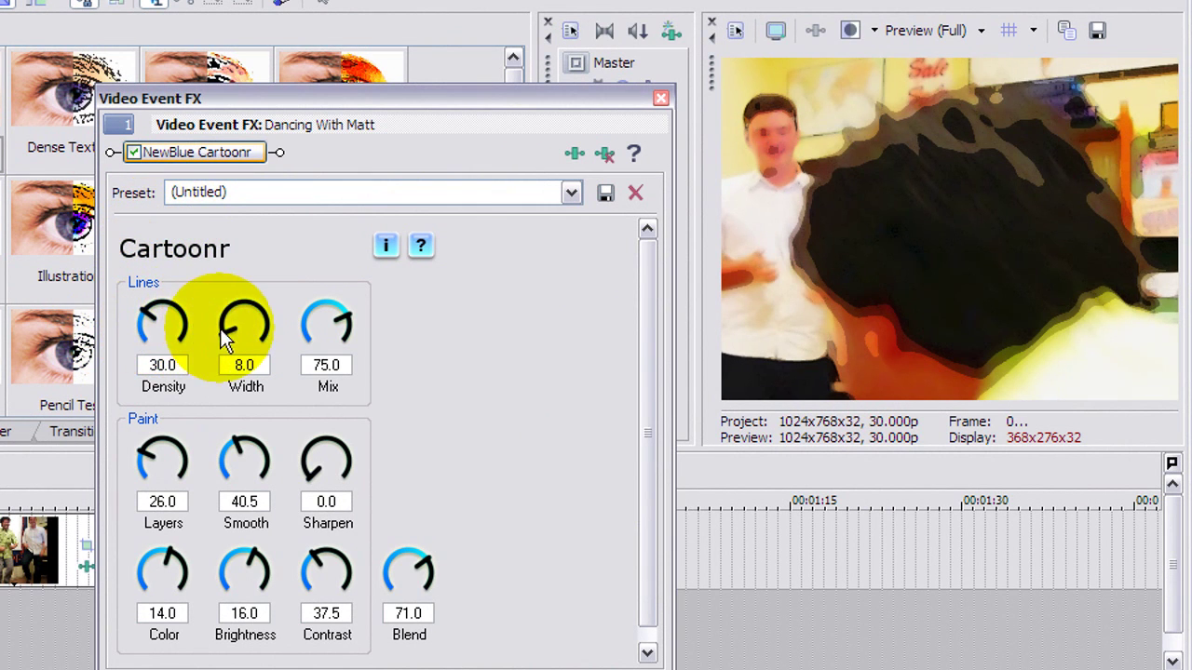
left_click_drag(231, 335, 382, 243)
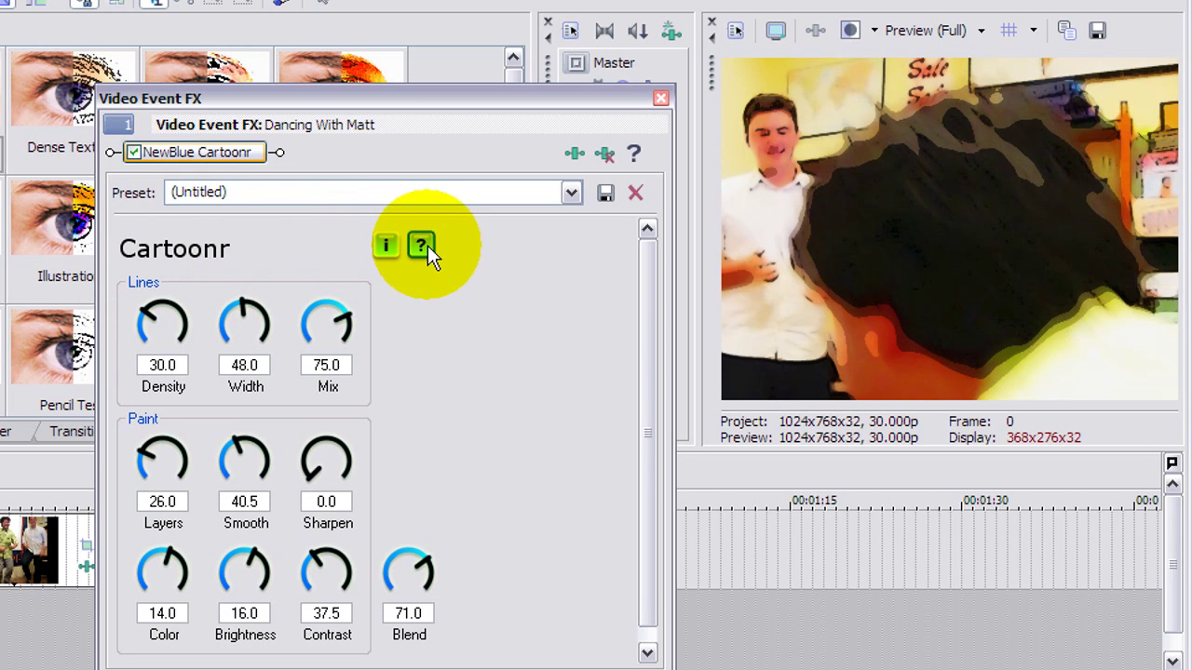
left_click_drag(234, 319, 216, 286)
left_click_drag(235, 241, 270, 173)
left_click_drag(306, 335, 292, 380)
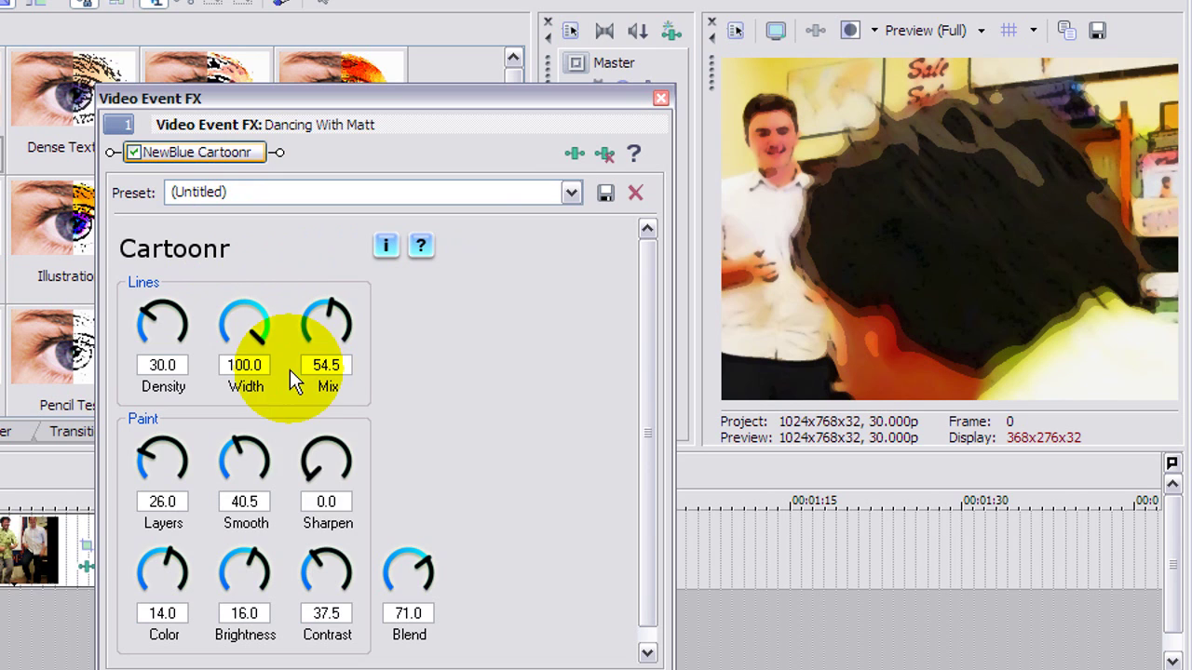
Set the paint Sharpen to 31.0 and Blend to 60.0
mouse_move(325, 465)
left_mouse_down()
mouse_move(311, 457)
mouse_move(321, 347)
mouse_move(381, 306)
left_mouse_up()
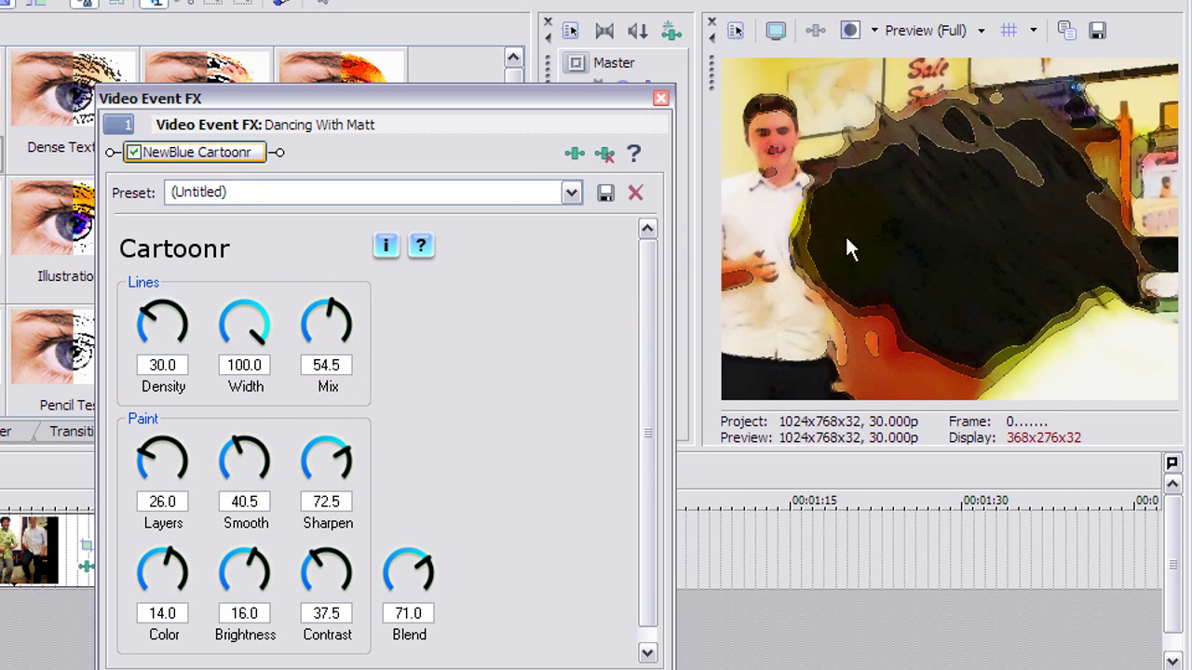
mouse_move(332, 457)
left_mouse_down()
mouse_move(306, 493)
mouse_move(296, 553)
left_mouse_up()
left_click_drag(399, 572, 383, 666)
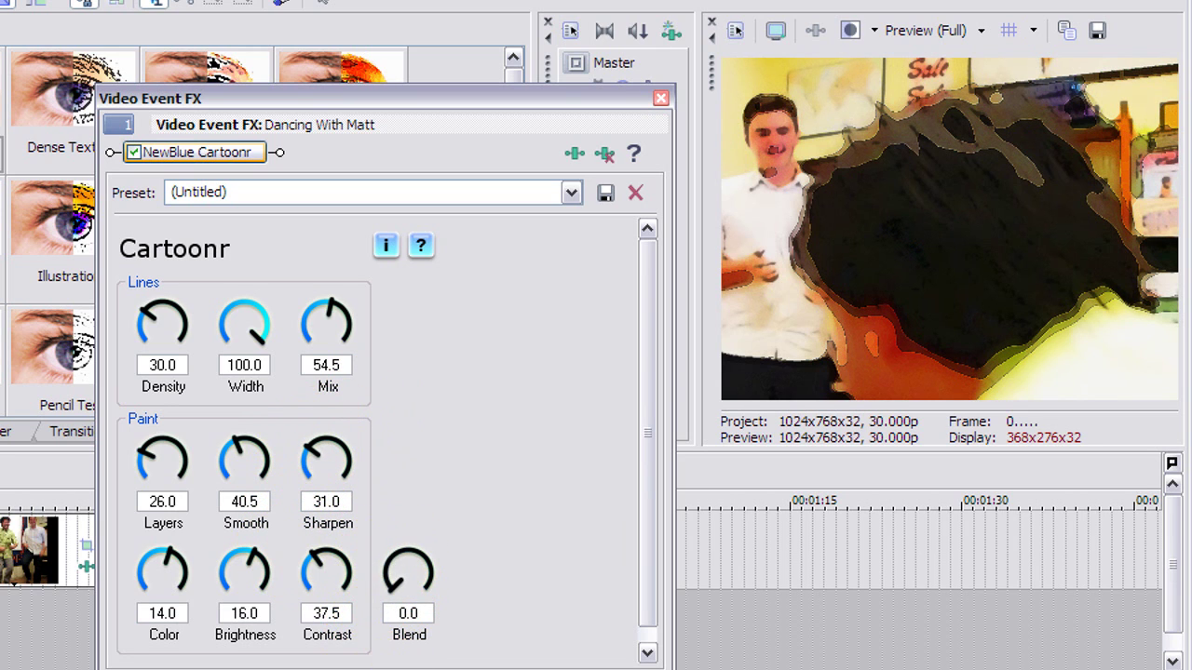
left_click_drag(426, 543, 442, 232)
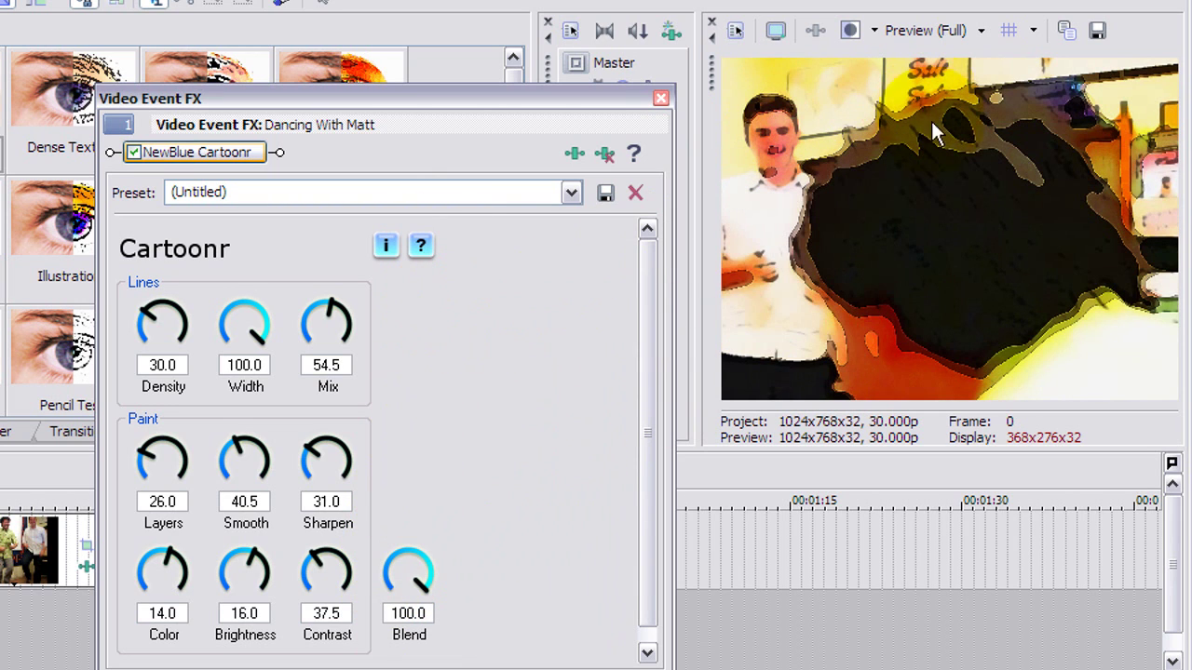
left_click_drag(404, 571, 387, 662)
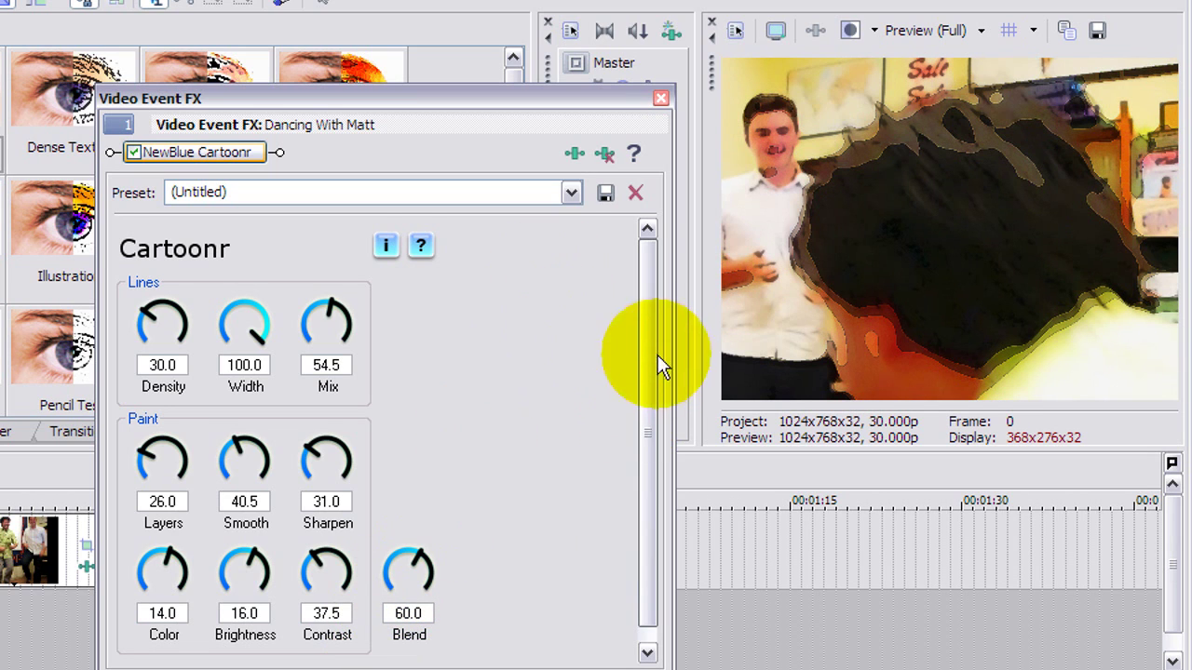
left_click_drag(643, 377, 639, 397)
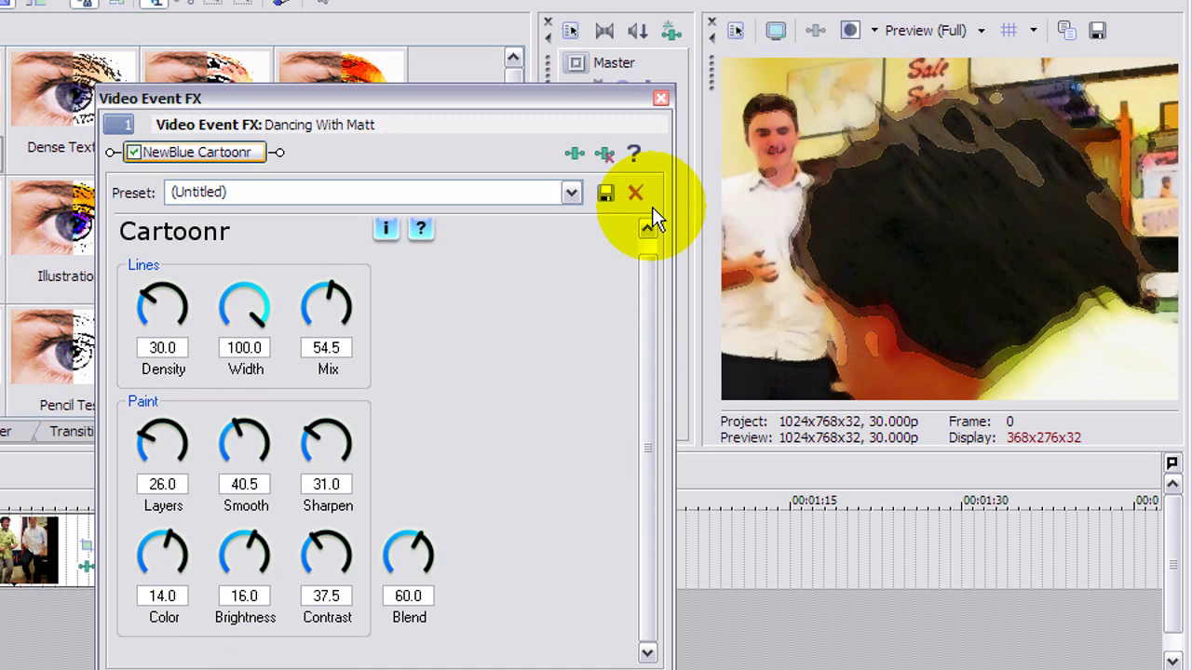
Close the Cartoonr settings and play the cartoonized clip, then stop
left_click(660, 98)
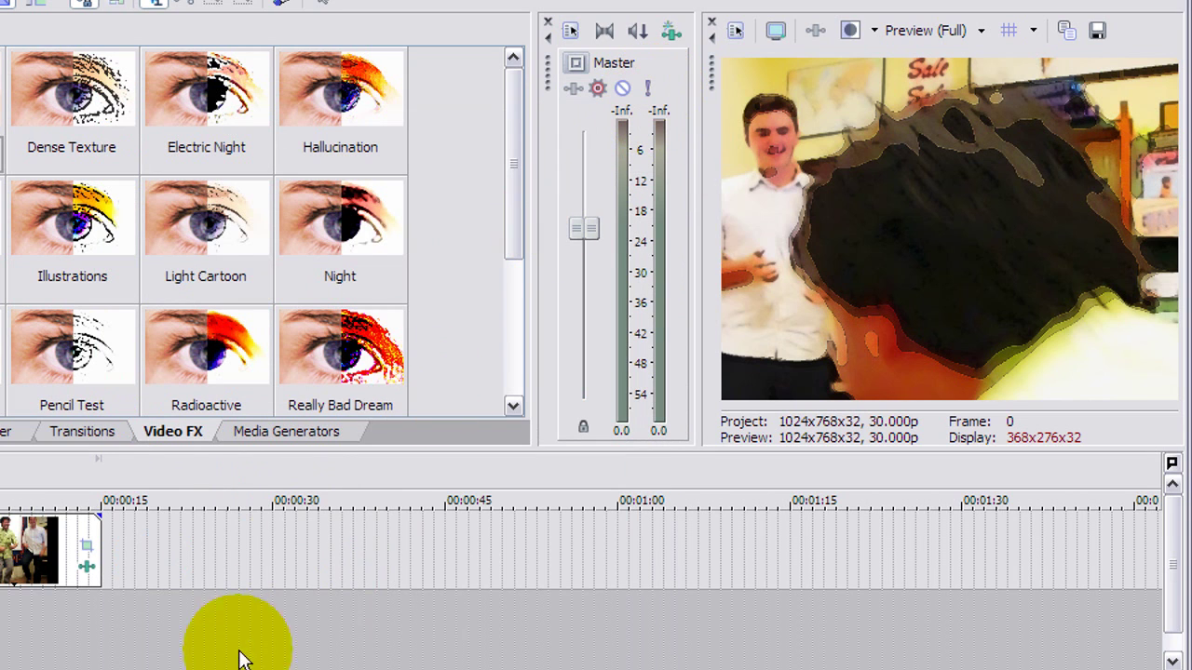
key("space")
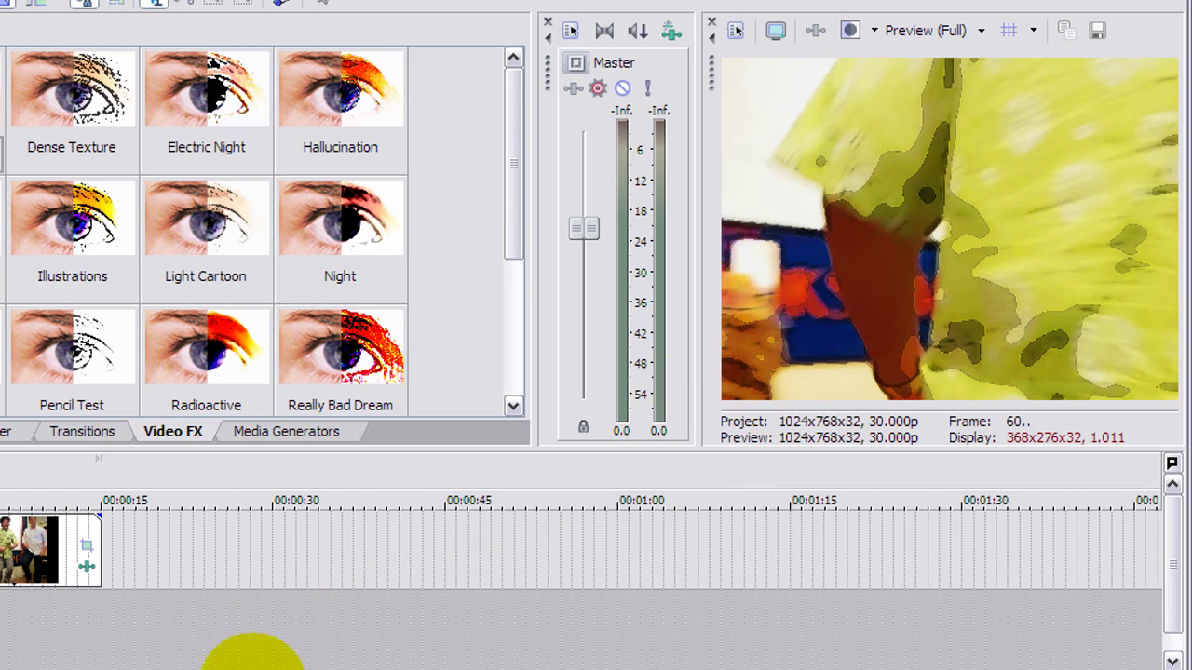
key("space")
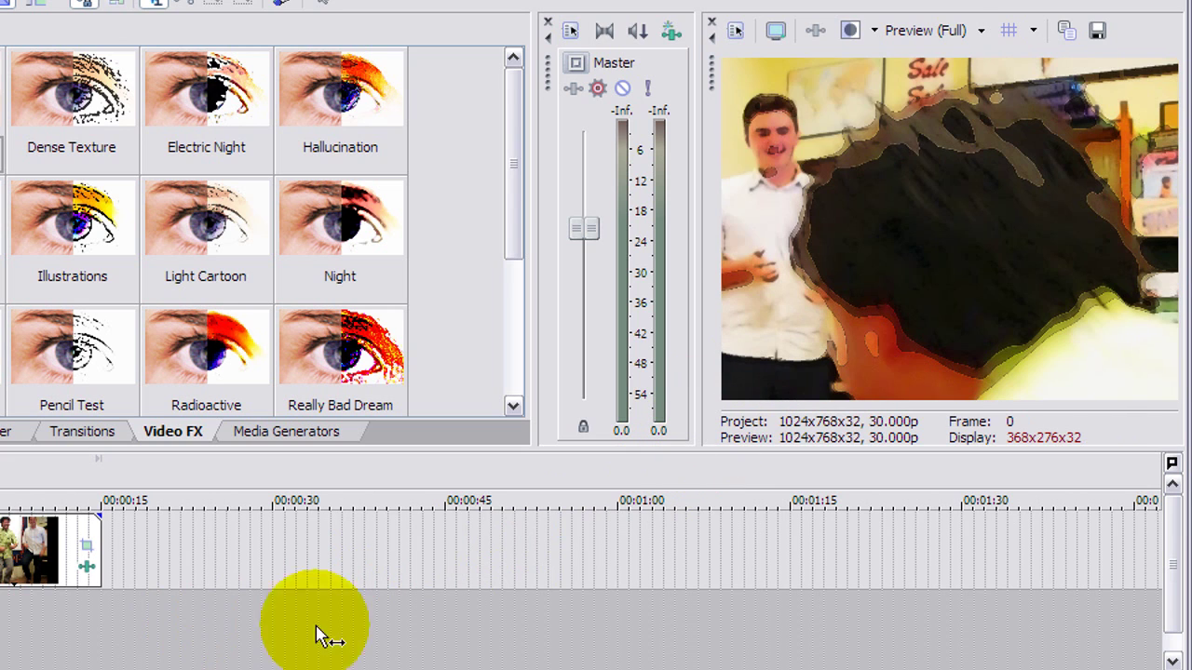
Set the preview quality to Preview Half (512x384) and play the clip again
left_click(930, 30)
mouse_move(924, 86)
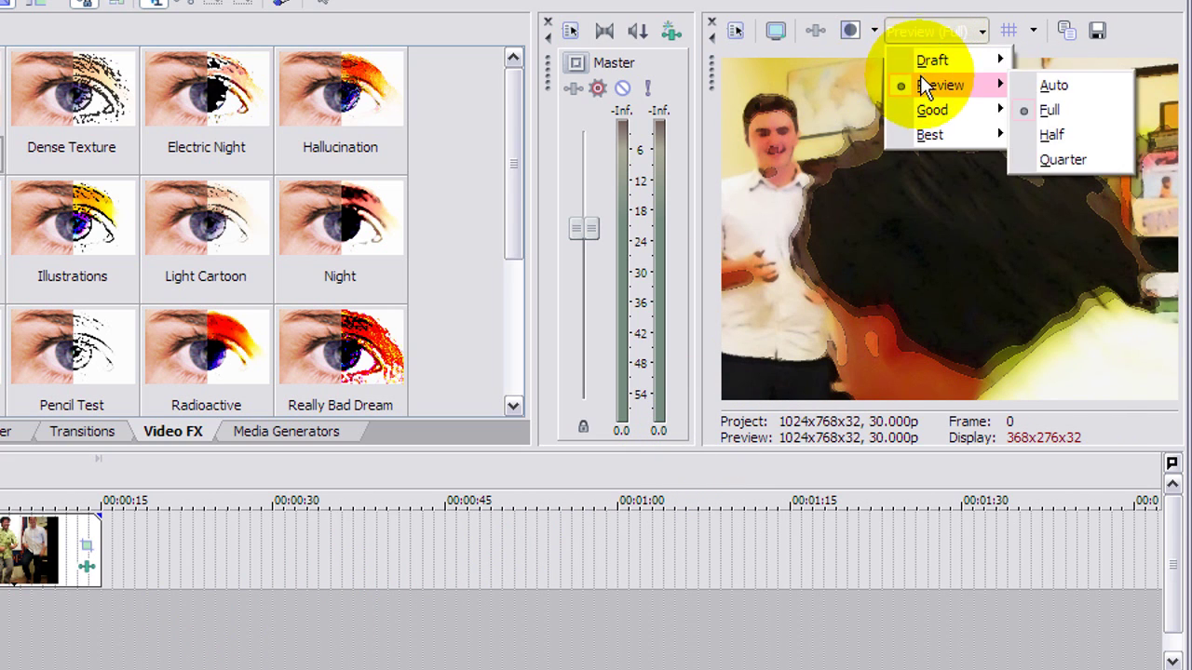
left_click(1057, 133)
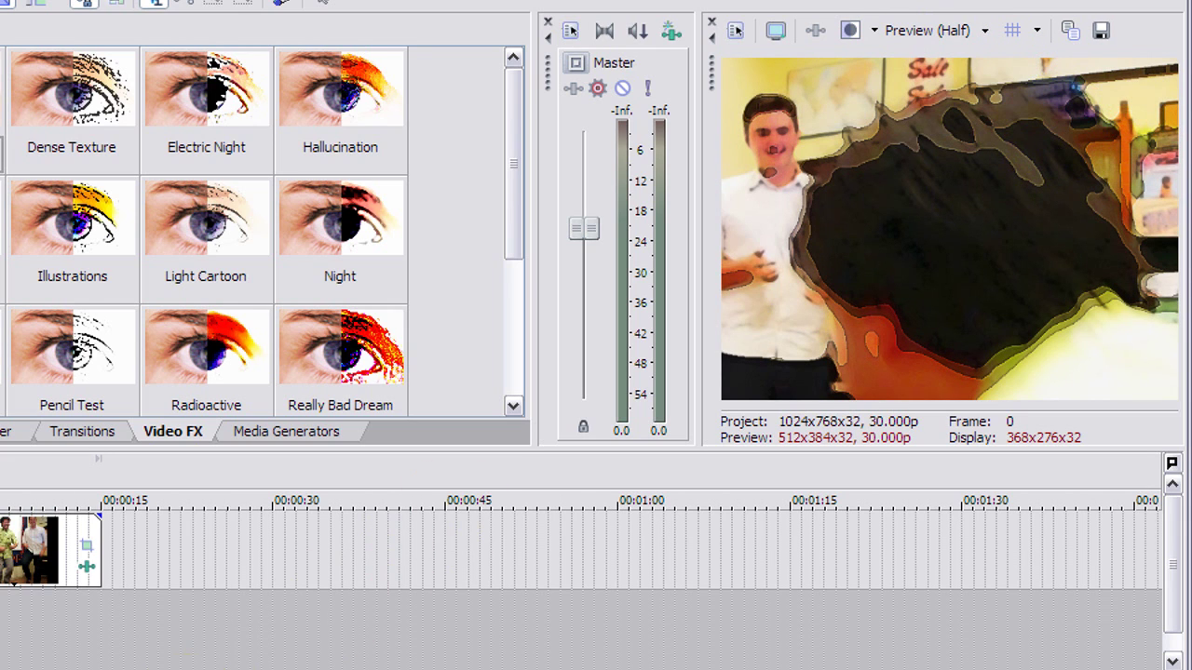
key("space")
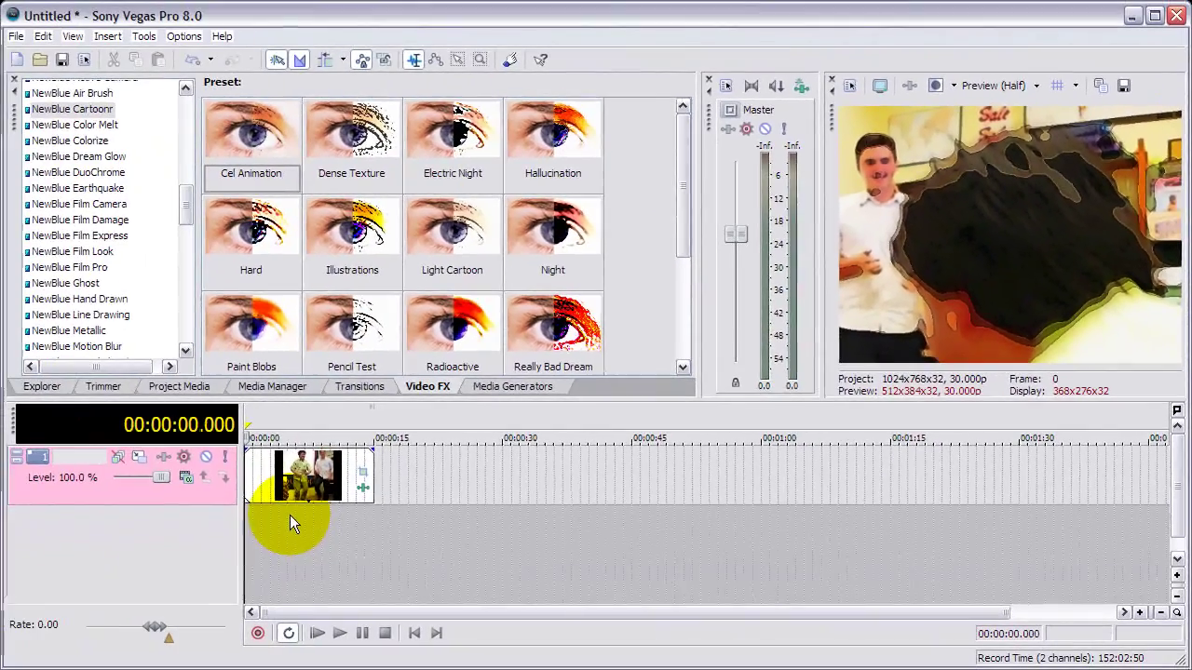
Mark a timeline region starting at 00:00:04.375, then open and dismiss the Tools menu
left_click_drag(286, 515, 353, 513)
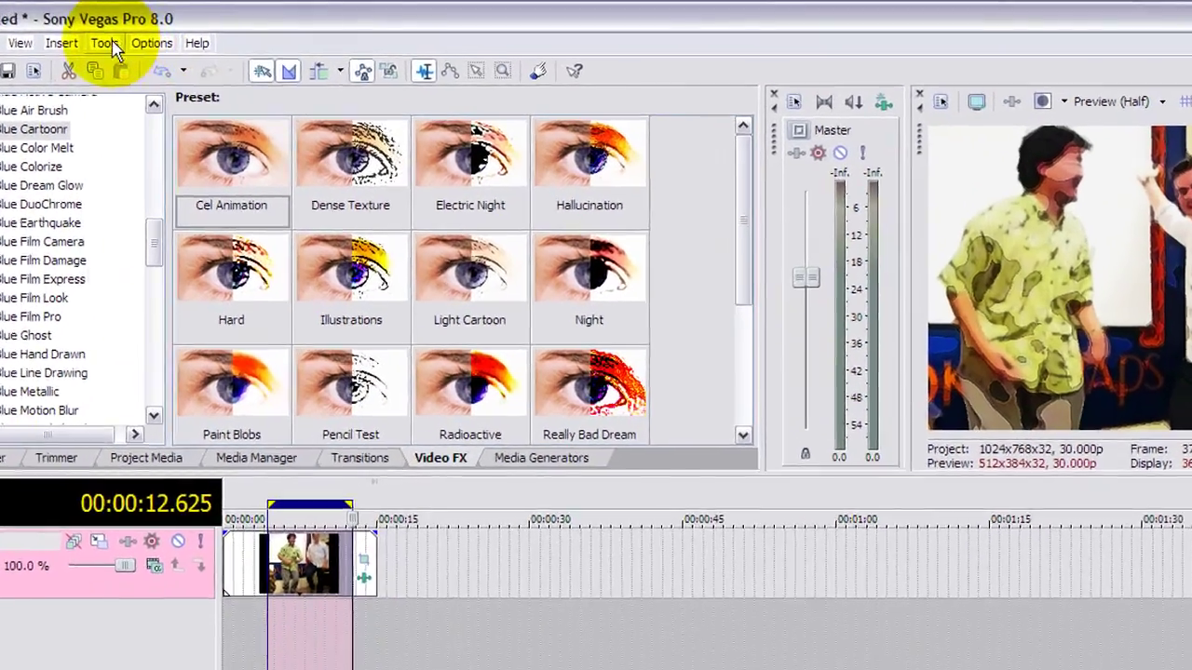
left_click(144, 36)
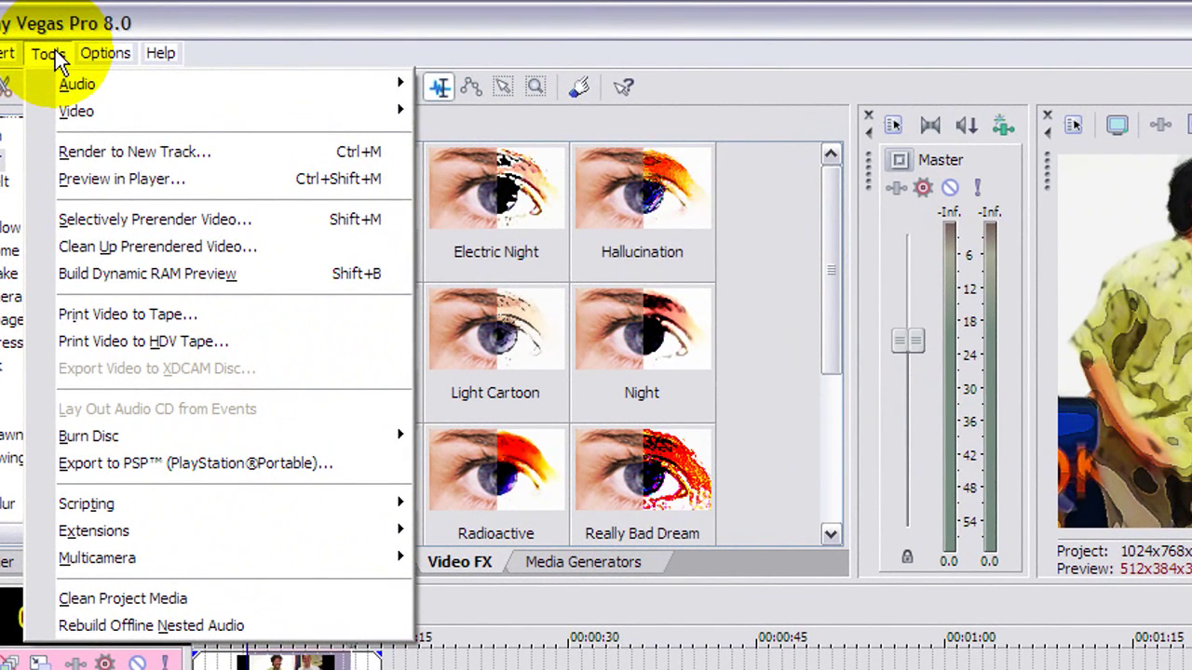
left_click(213, 282)
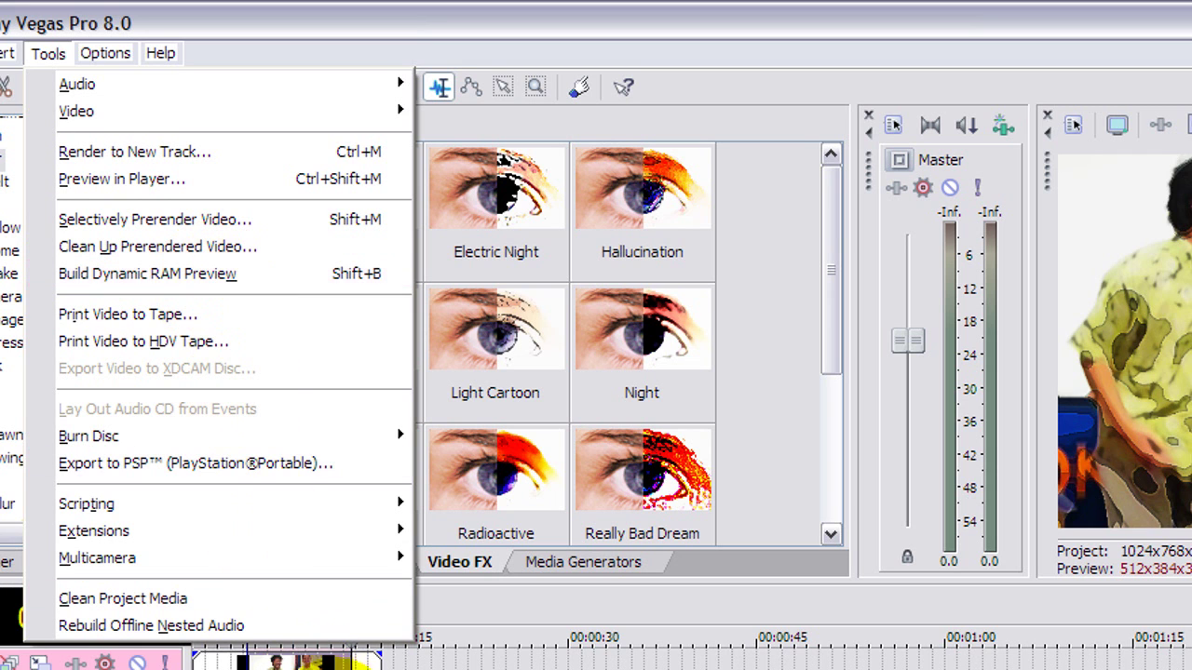
left_click(45, 51)
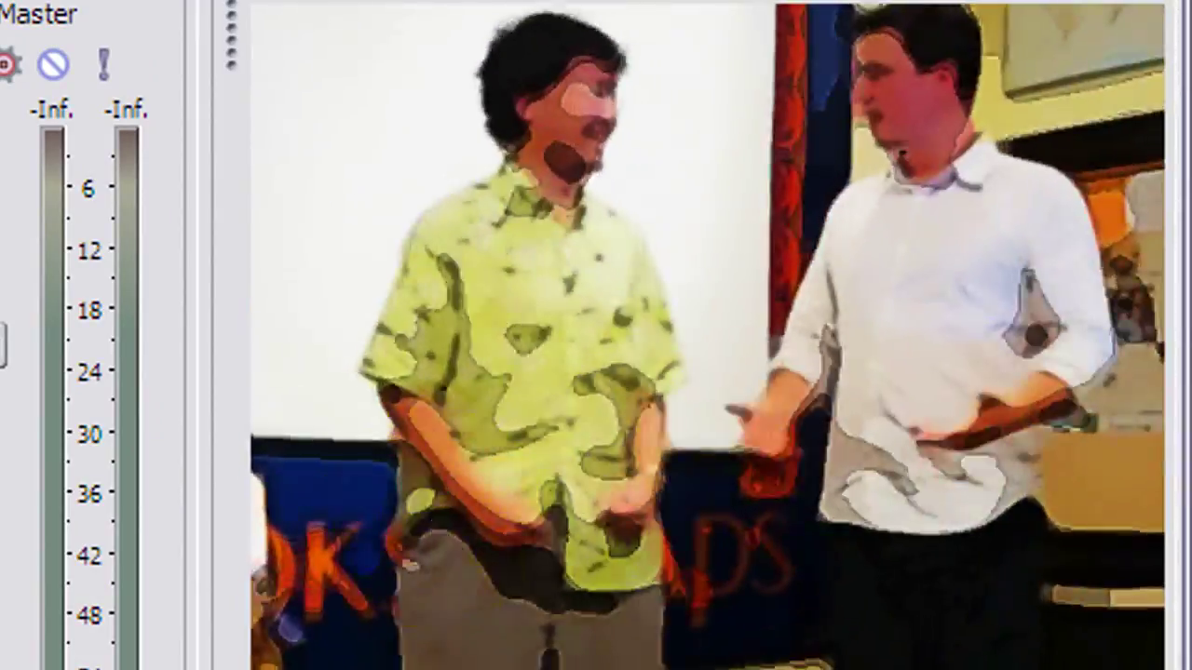
Reopen the clip's Video Event FX Cartoonr settings as a floating window
right_click(456, 400)
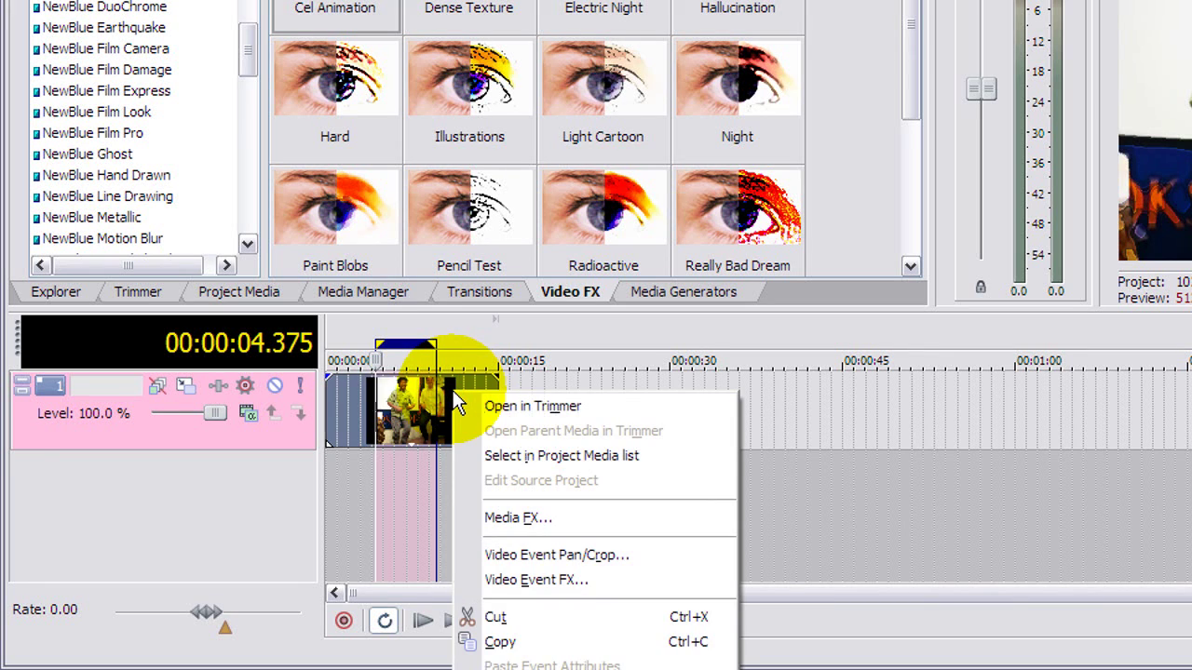
left_click(601, 576)
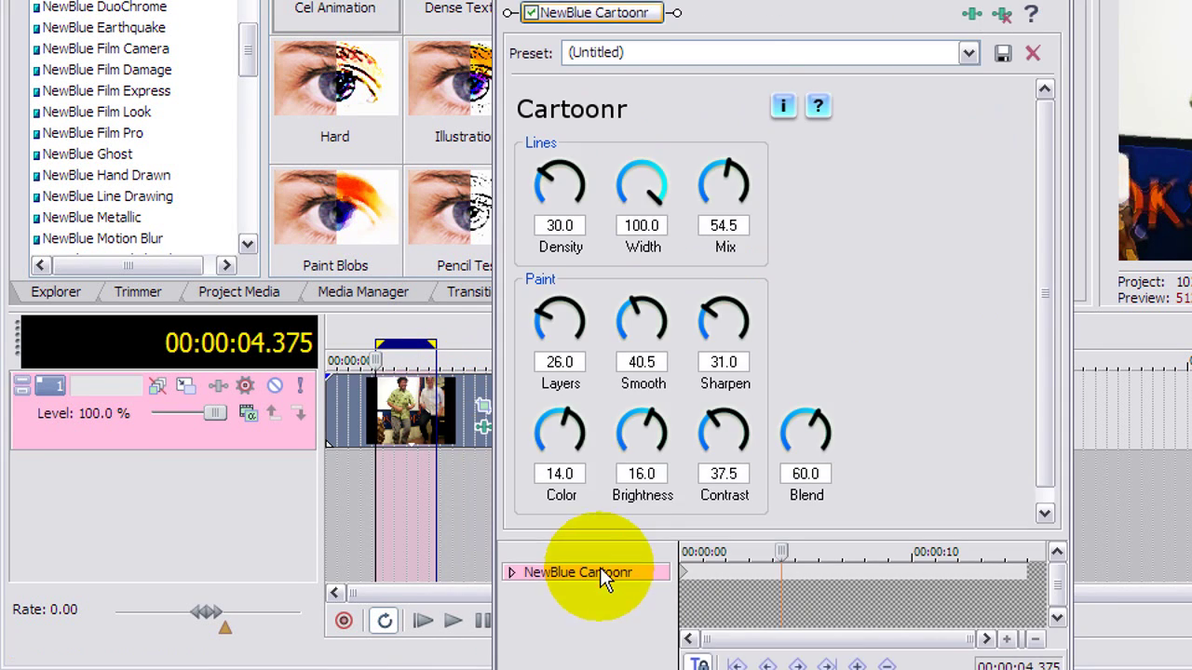
left_click_drag(757, 9, 643, 3)
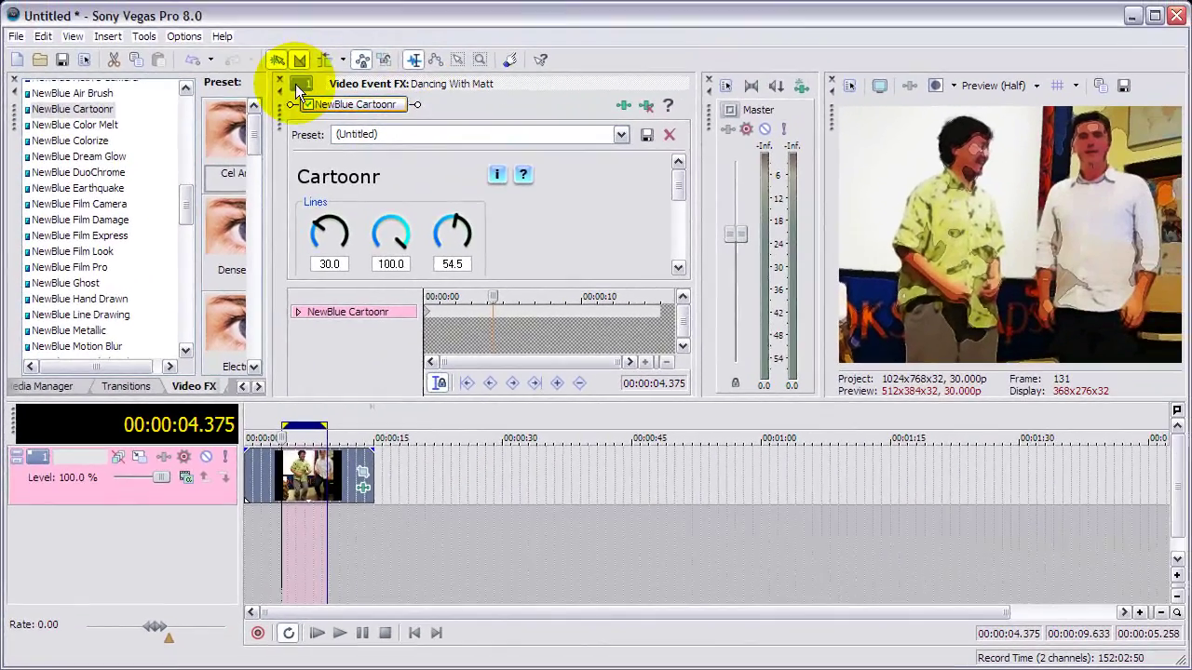
left_click_drag(277, 108, 283, 140)
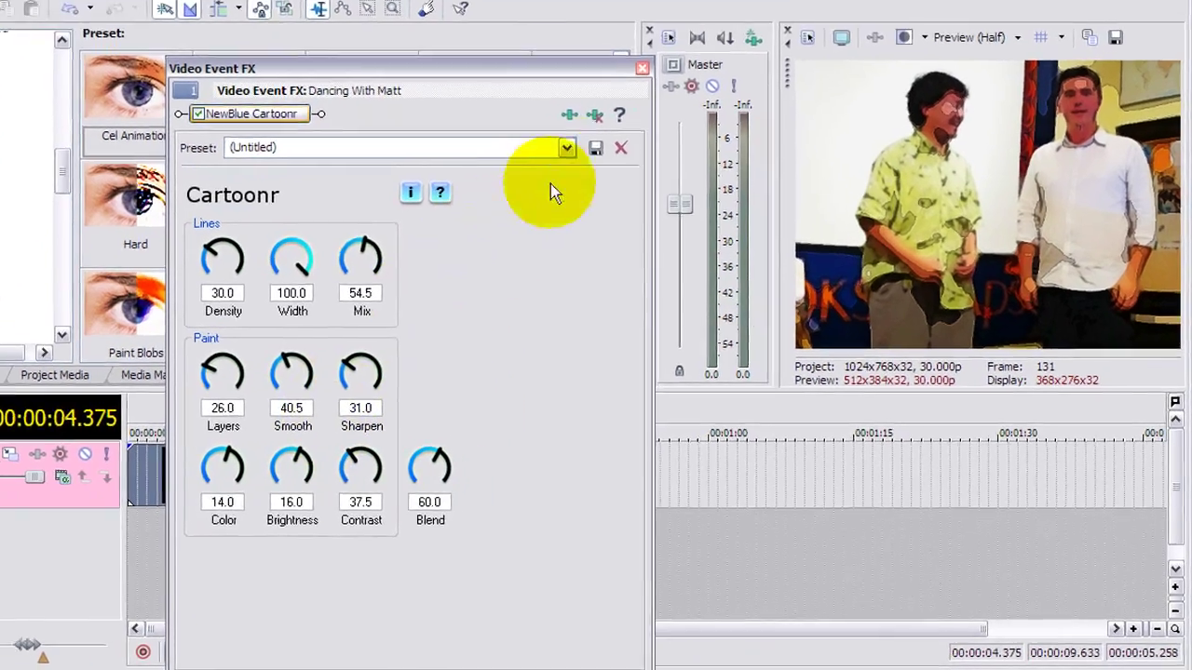
Try the Pencil Test, Radioactive and Really Bad Dream Cartoonr presets on the clip
left_click(566, 147)
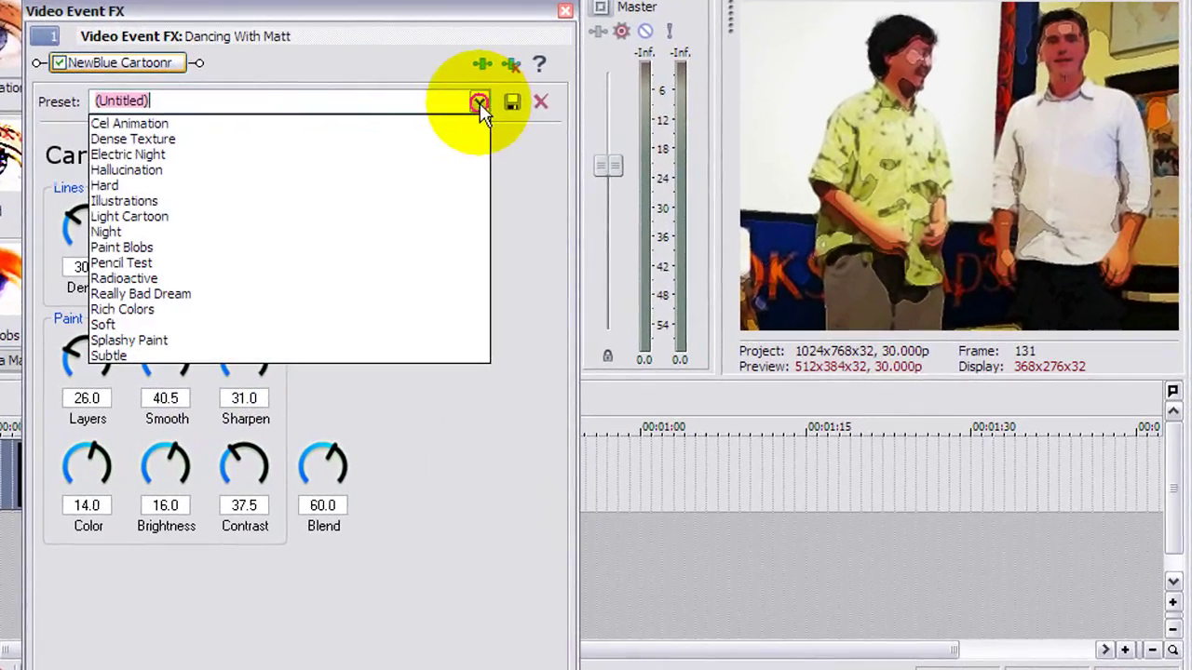
left_click(477, 291)
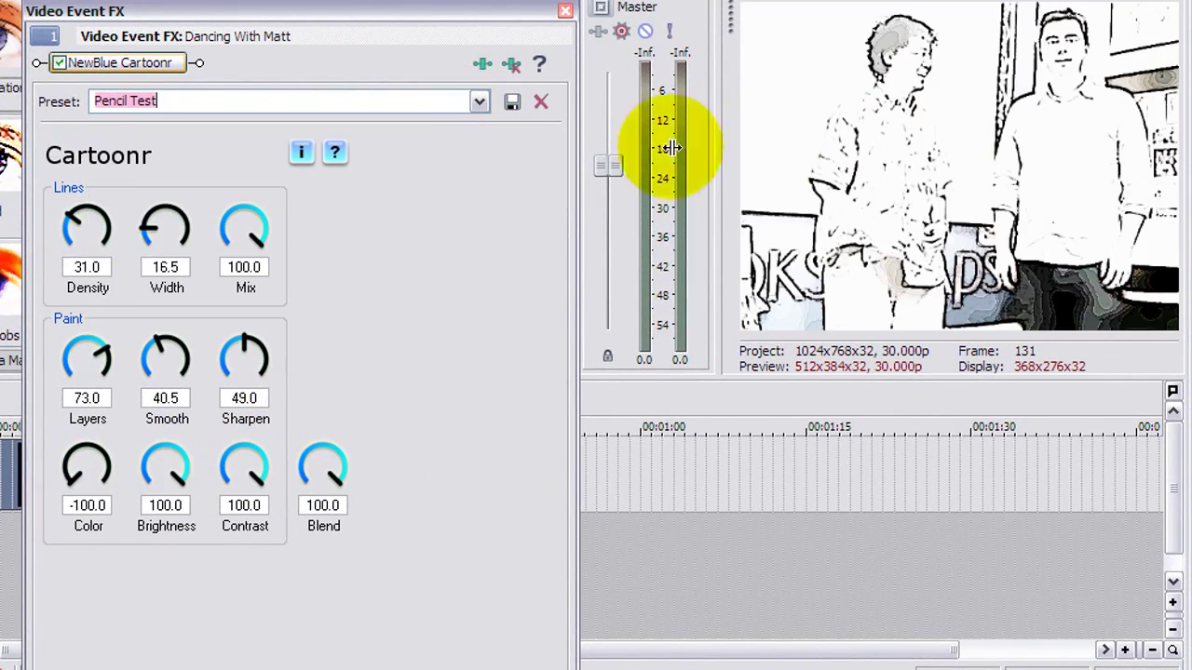
left_click(479, 102)
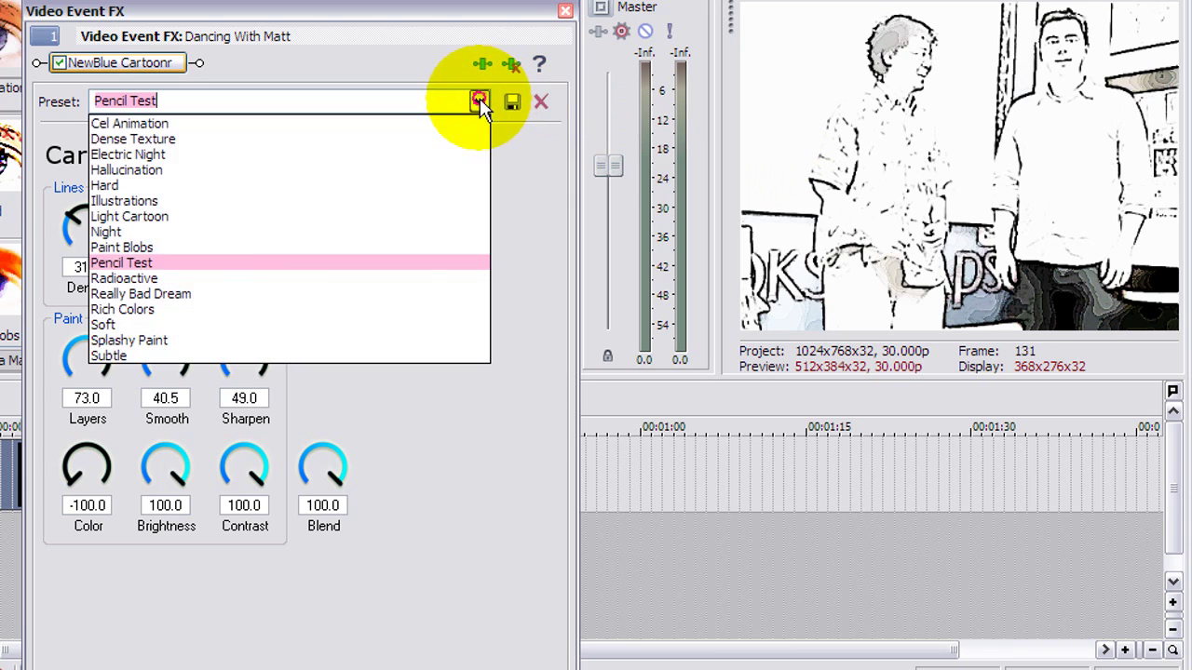
left_click(378, 280)
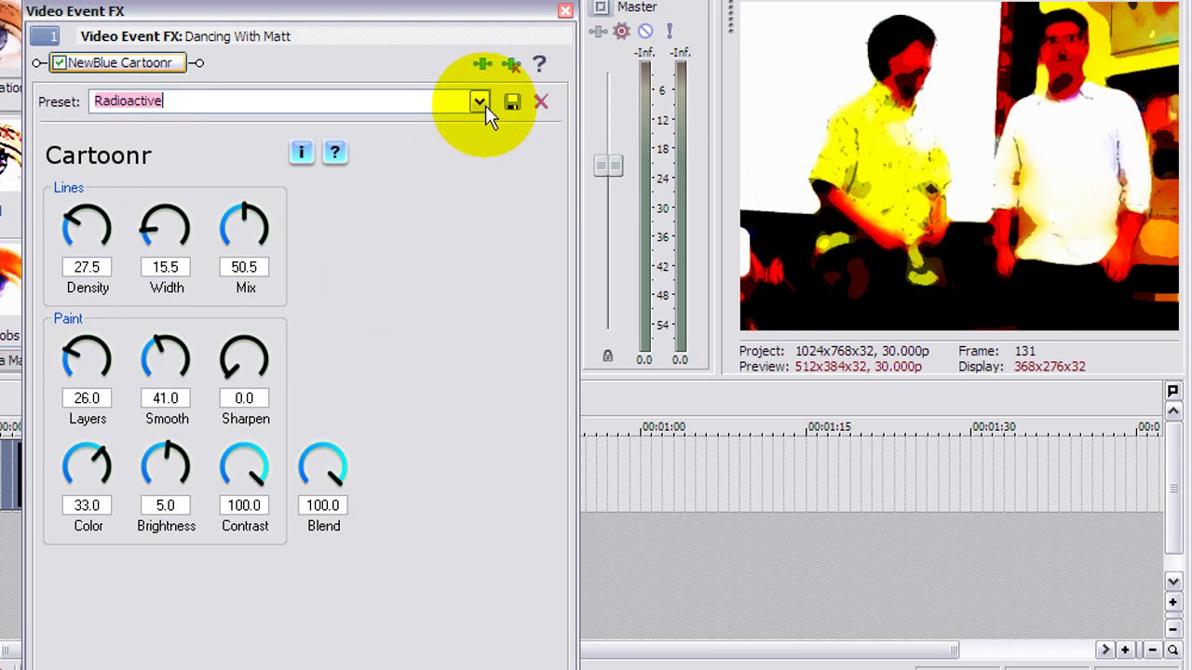
left_click(485, 105)
left_click(383, 294)
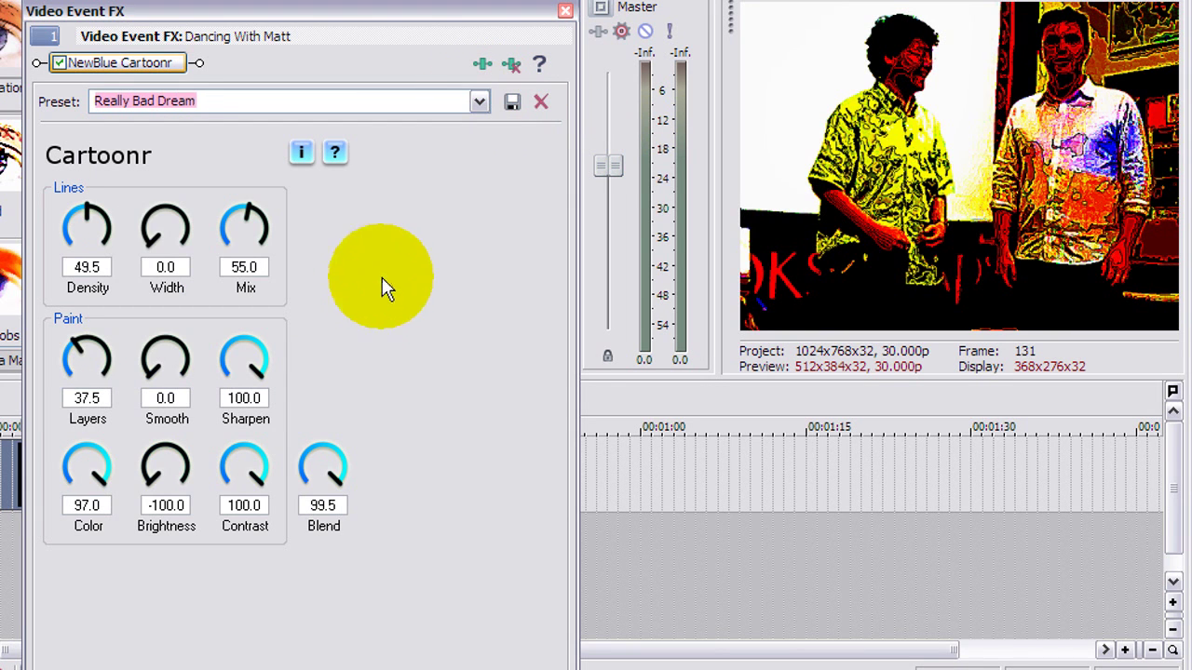
Try the Soft, Subtle and Rich Colors presets, settling on Light Cartoon
left_click(479, 102)
left_click(365, 324)
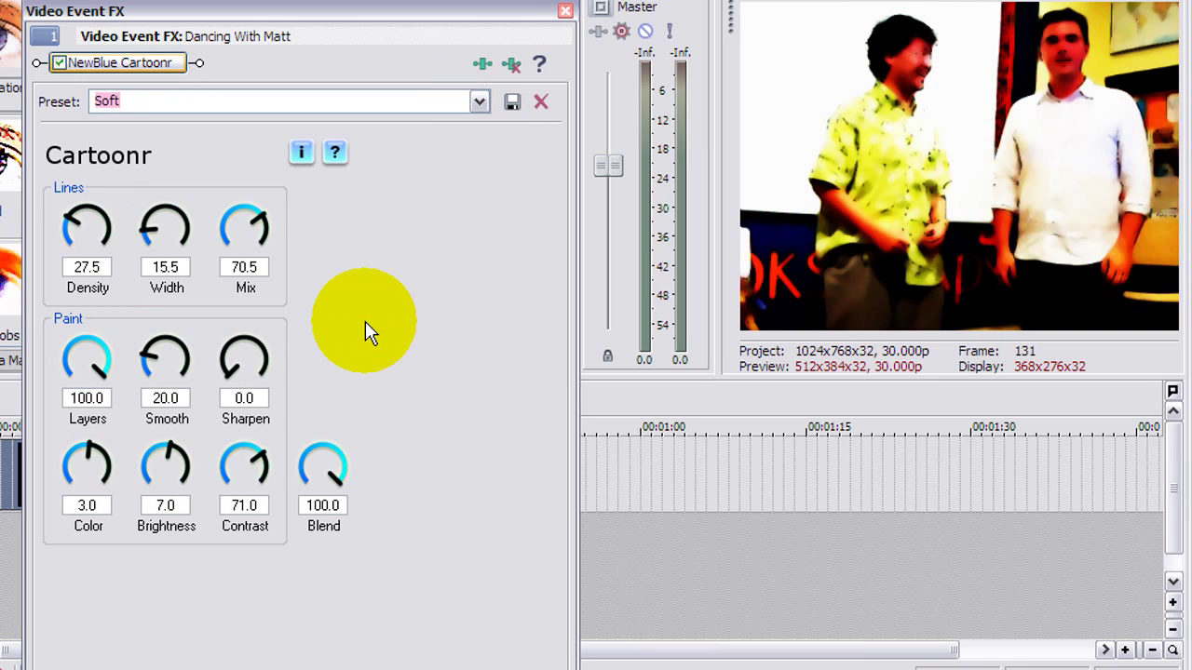
key("Down")
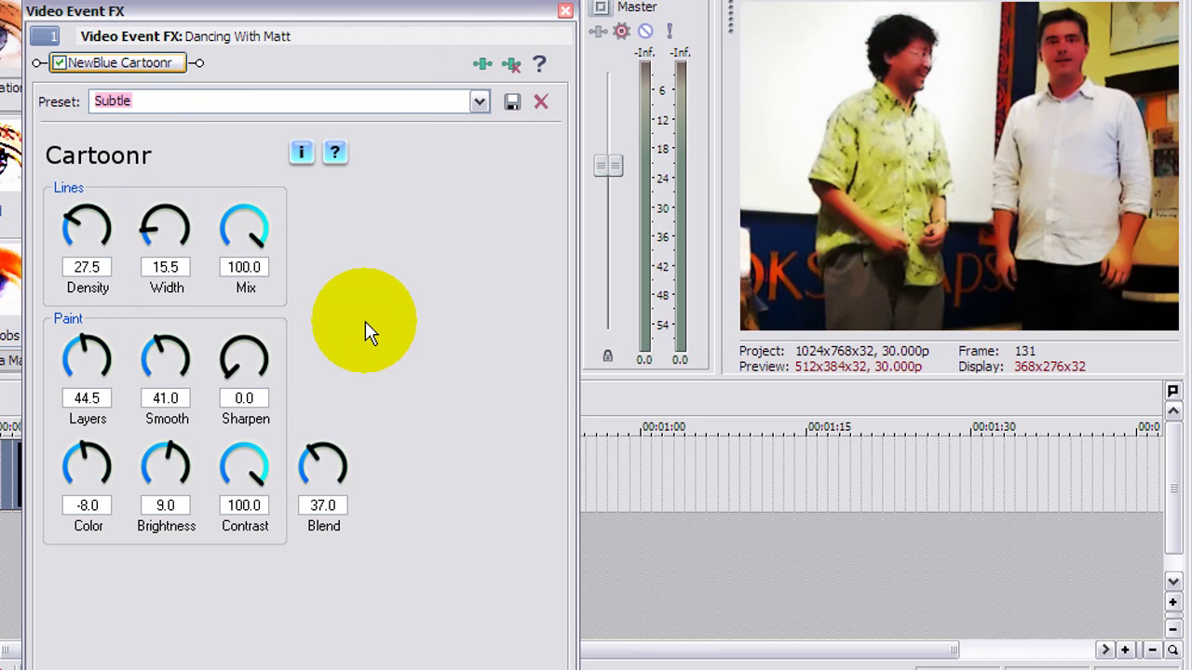
key("Up")
key("Up")
key("Up")
key("Up")
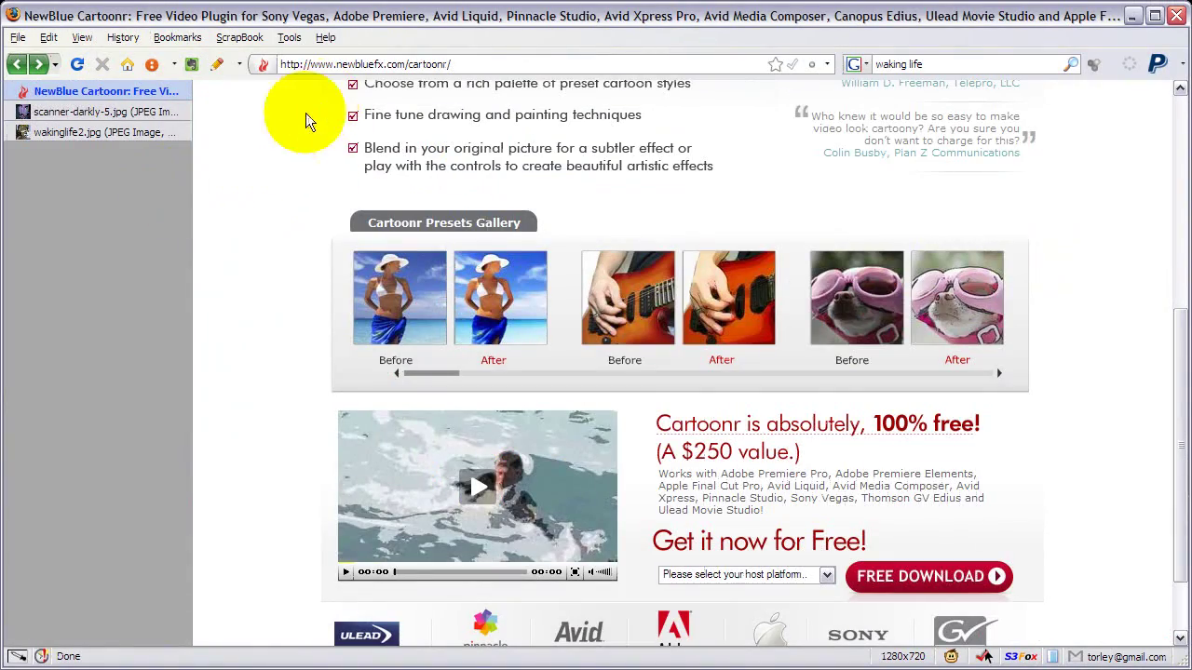
scroll(306, 246, "up", 10)
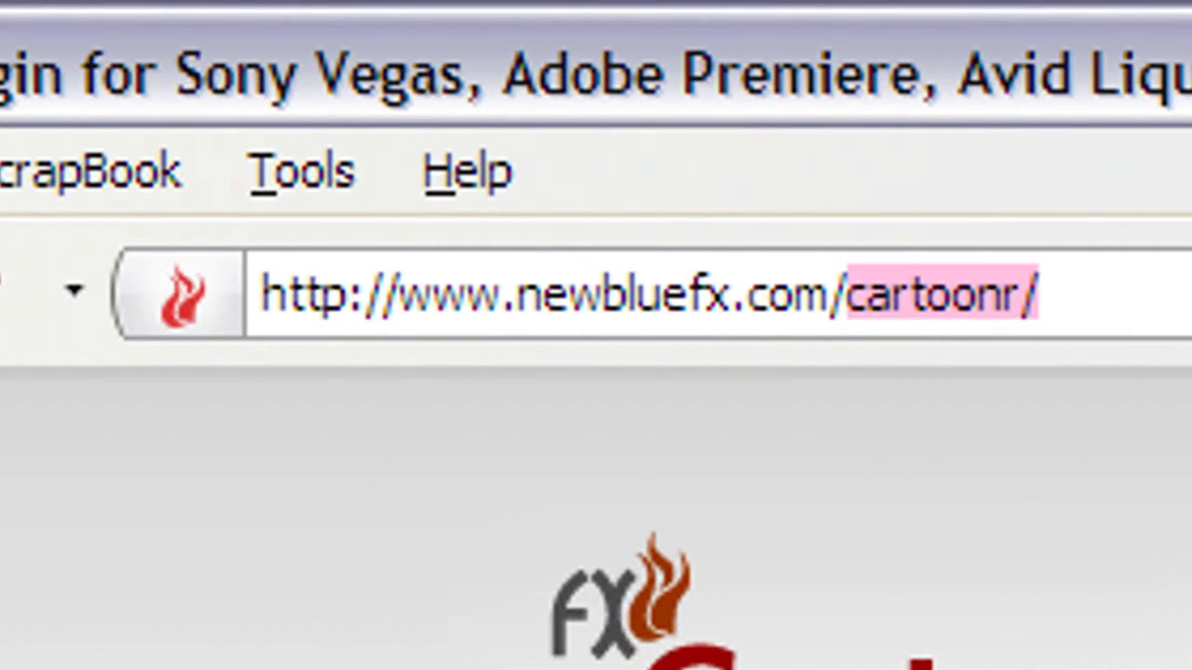
Remove 'cartoonr/' from the URL to load the newbluefx.com home page
key("BackSpace")
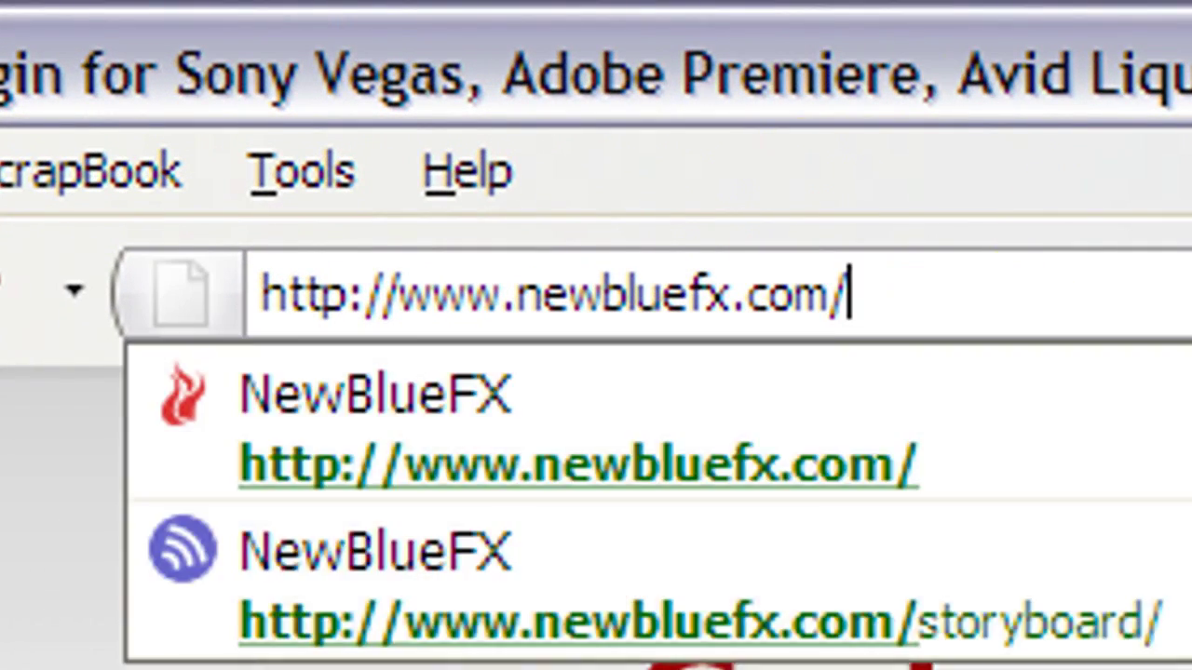
key("Return")
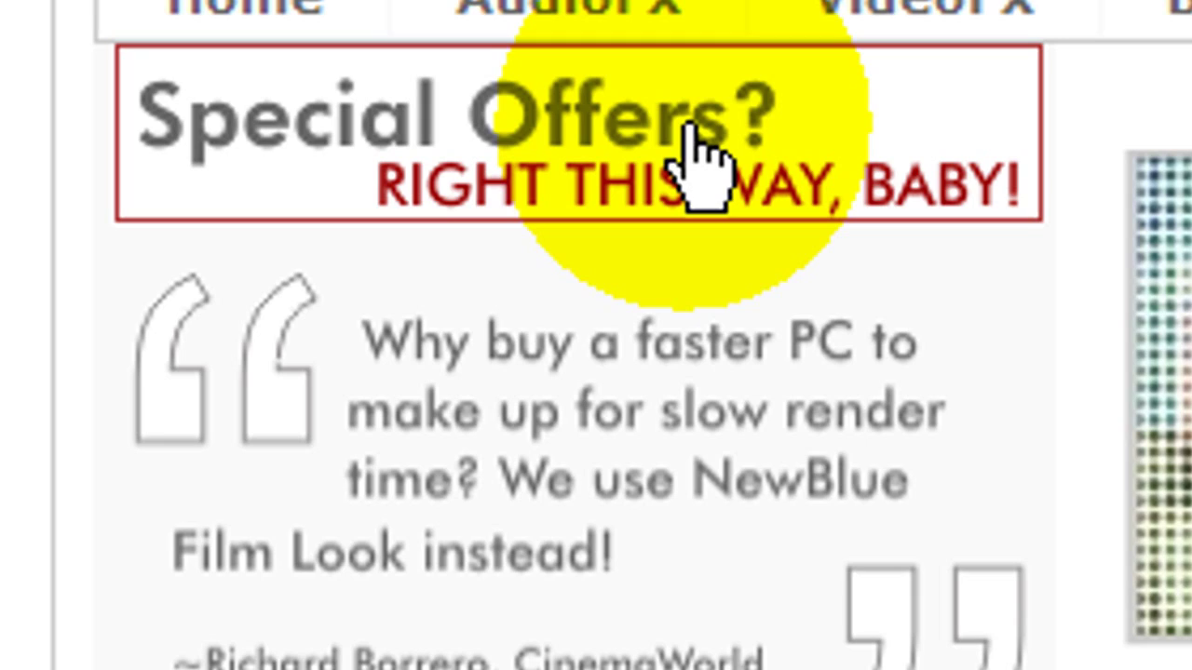
Browse the Special Offers bundle deals, then scroll the effects gallery to Paint Effects and VideoEssentials
left_click(691, 158)
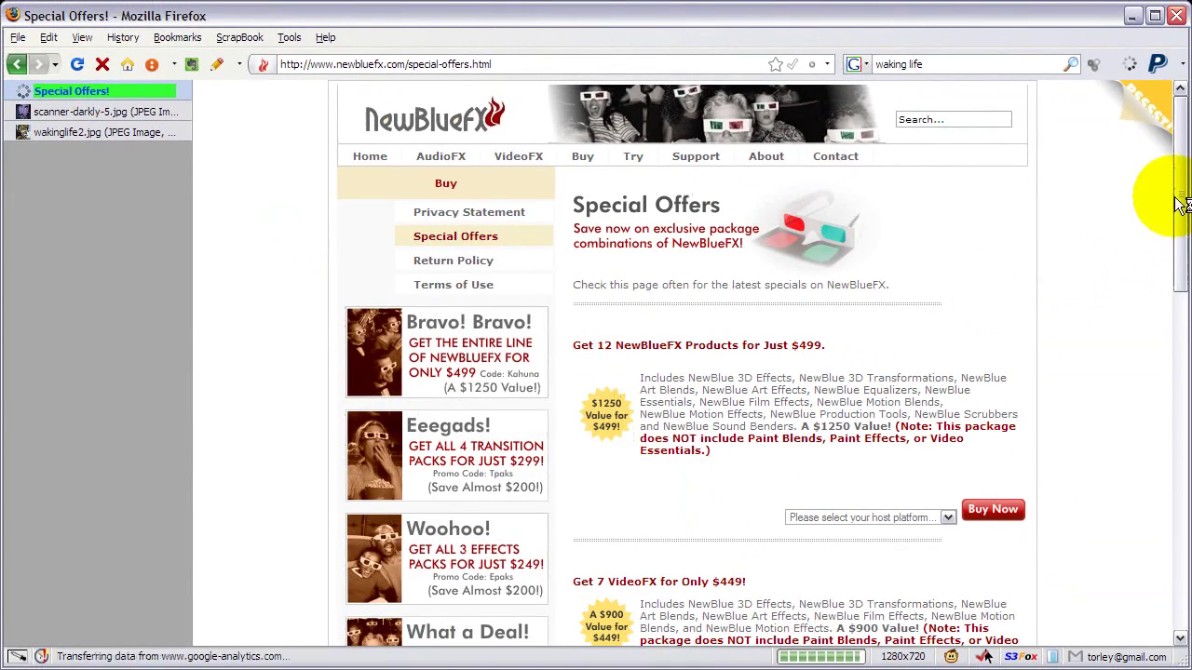
left_click_drag(1178, 196, 1182, 250)
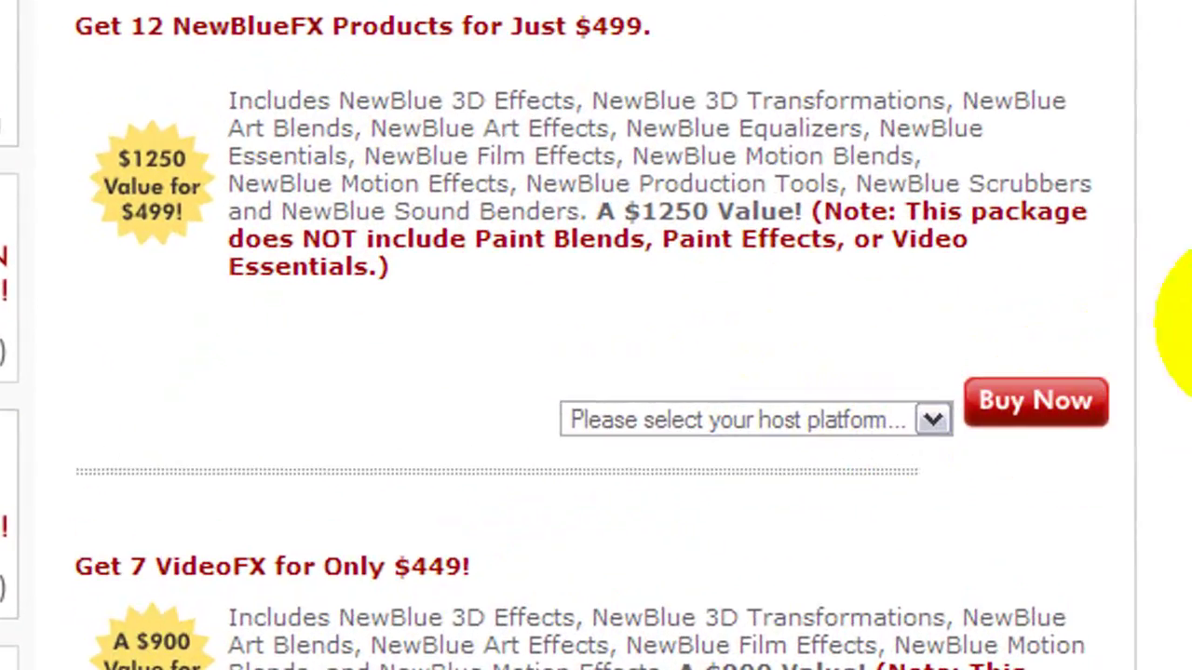
scroll(596, 335, "down", 10)
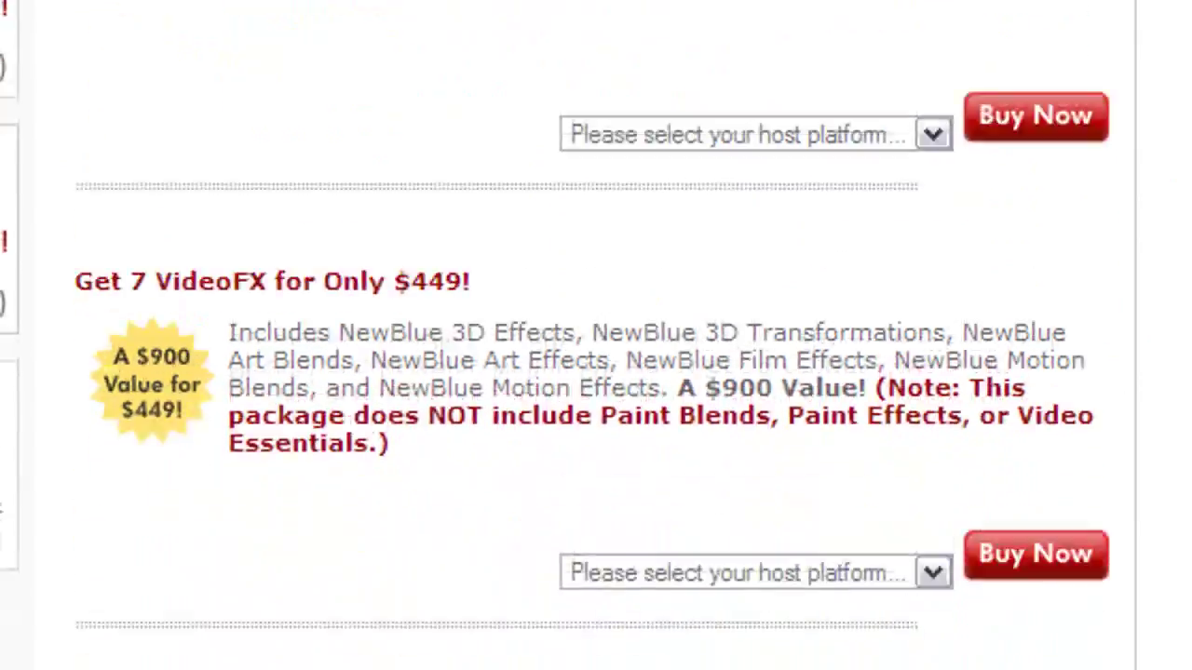
scroll(596, 335, "down", 6)
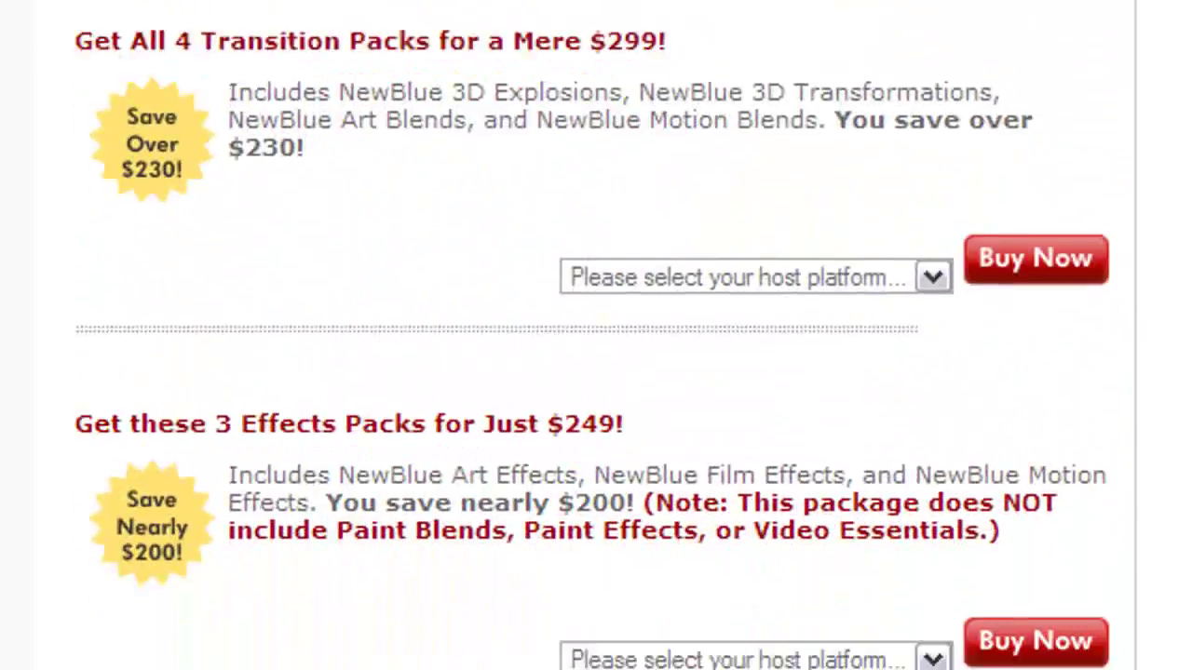
scroll(596, 335, "up", 2)
scroll(596, 335, "up", 12)
scroll(596, 336, "up", 5)
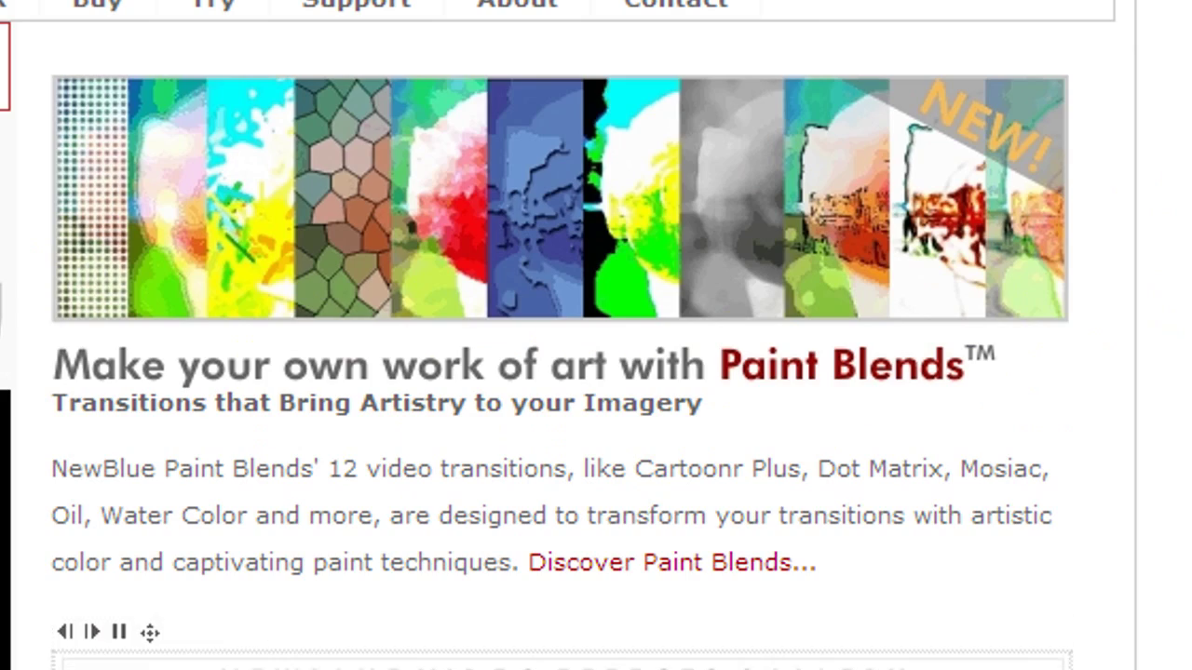
scroll(536, 335, "down", 6)
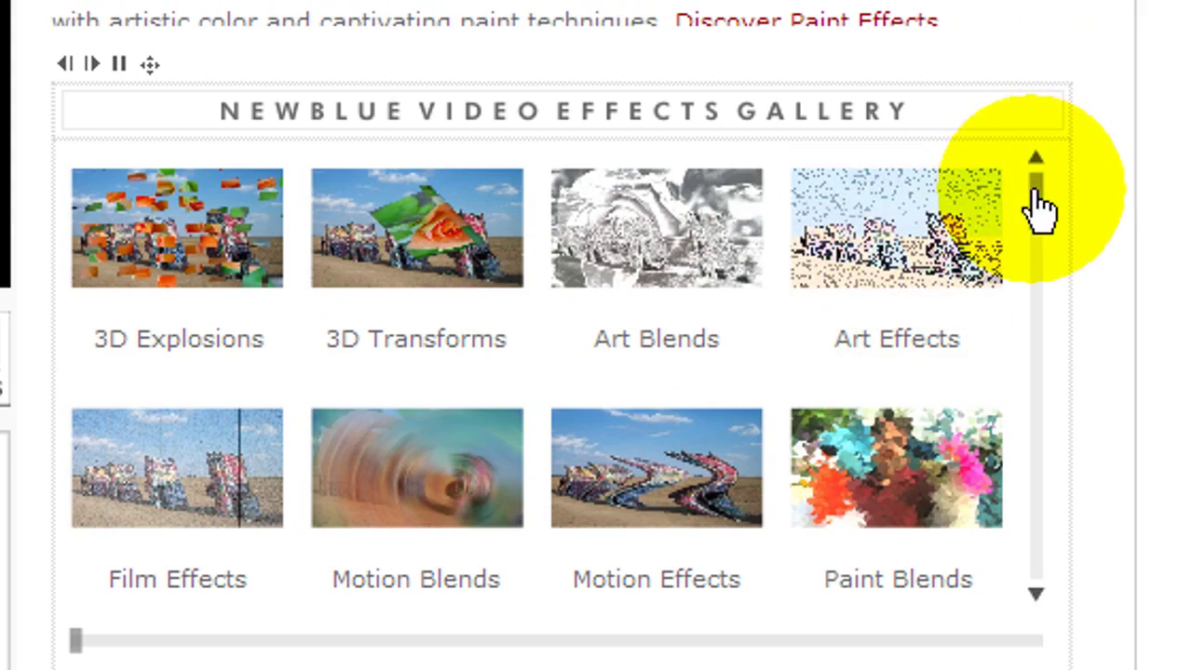
left_click_drag(1039, 207, 1031, 558)
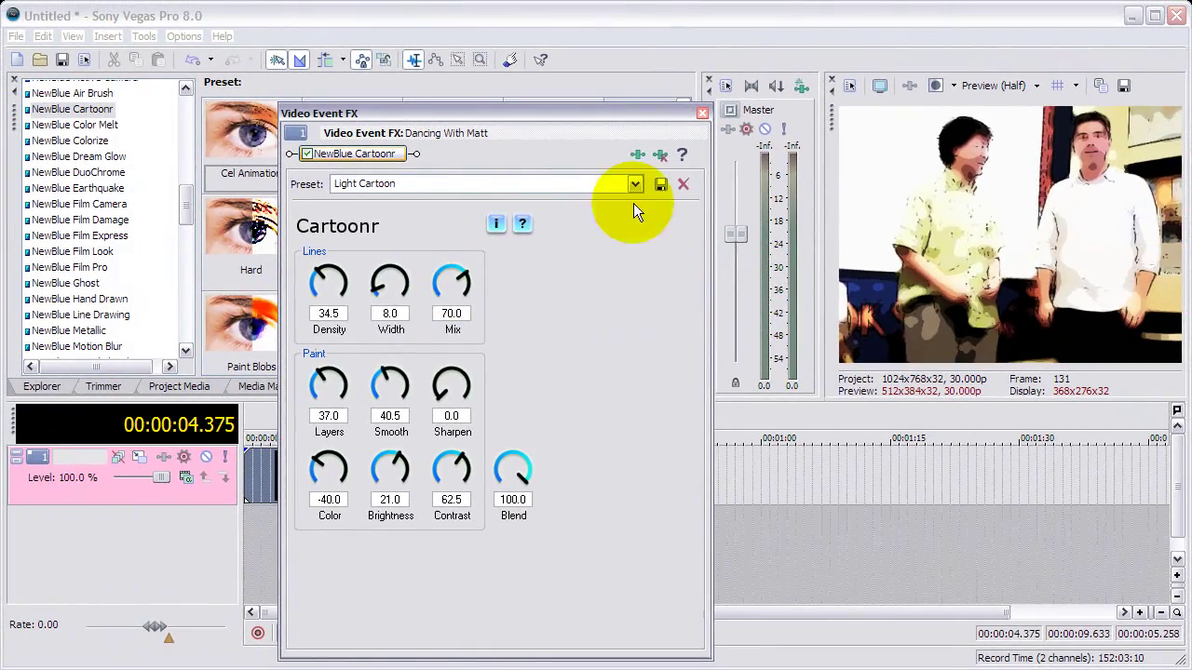
Step the Cartoonr preset from Dense Texture through Electric Night to Subtle, then close Video Event FX
left_click(634, 184)
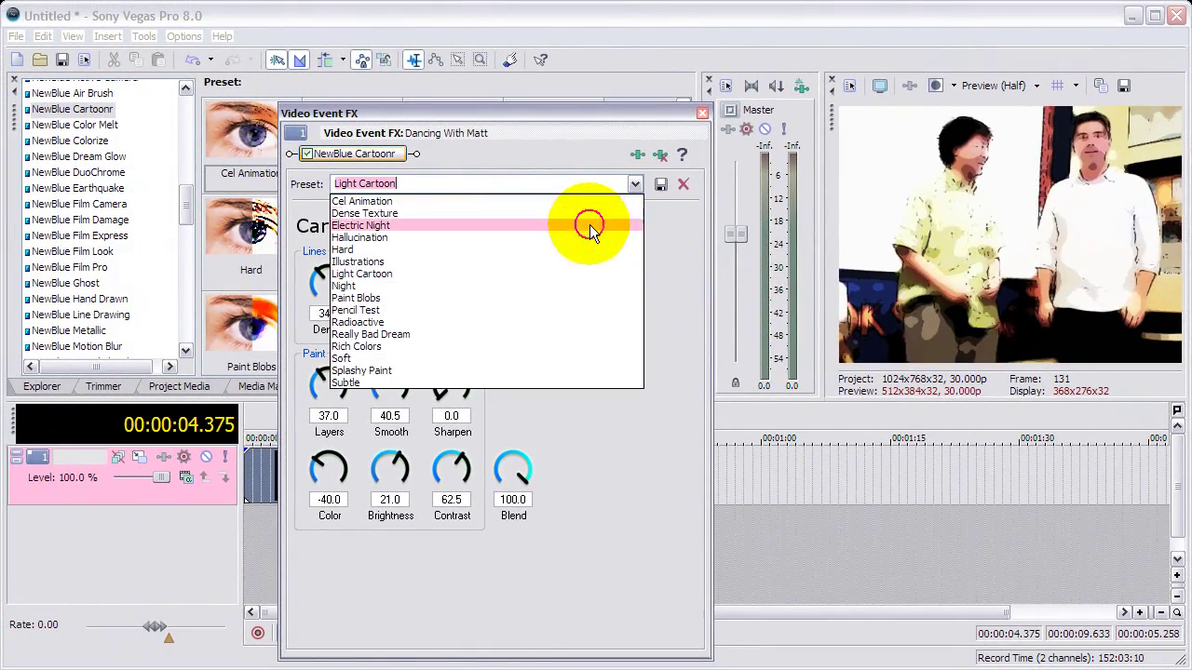
left_click(581, 208)
key("Down")
key("Down")
key("Down")
key("Down")
key("Down")
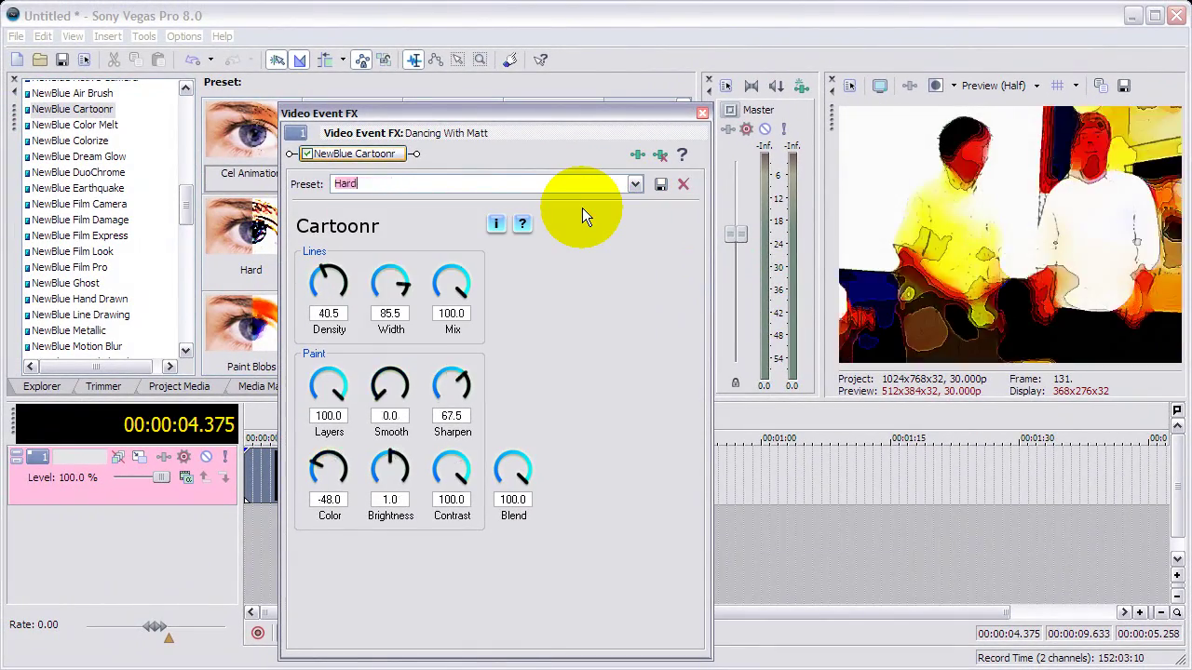
key("Down")
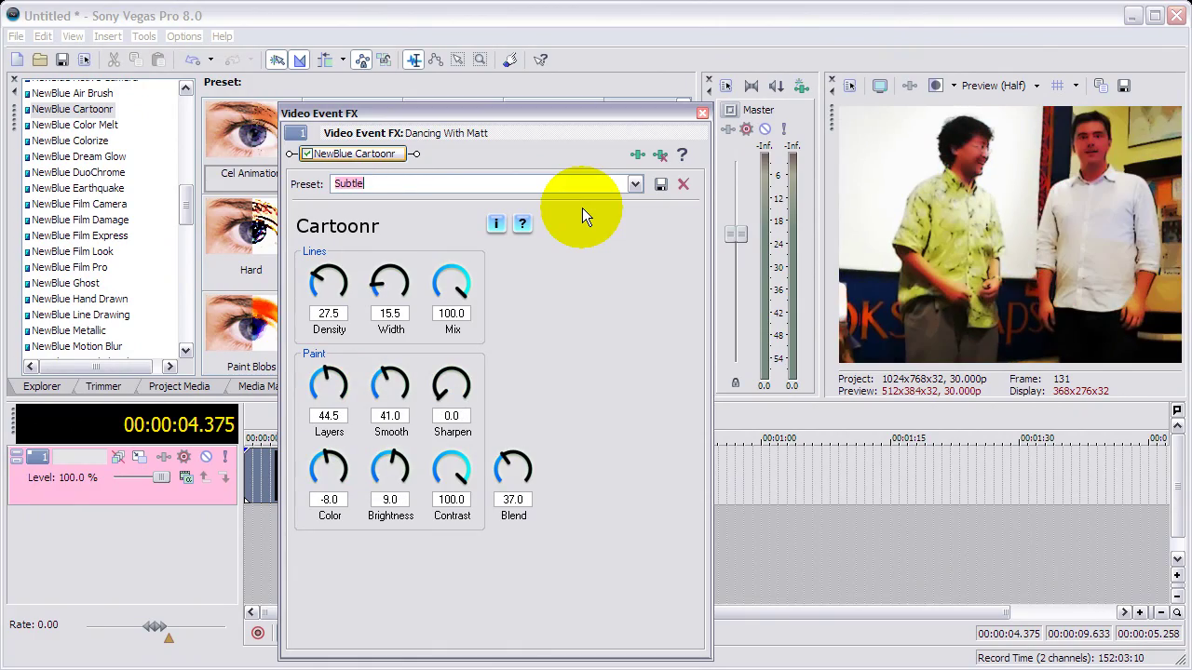
left_click(701, 114)
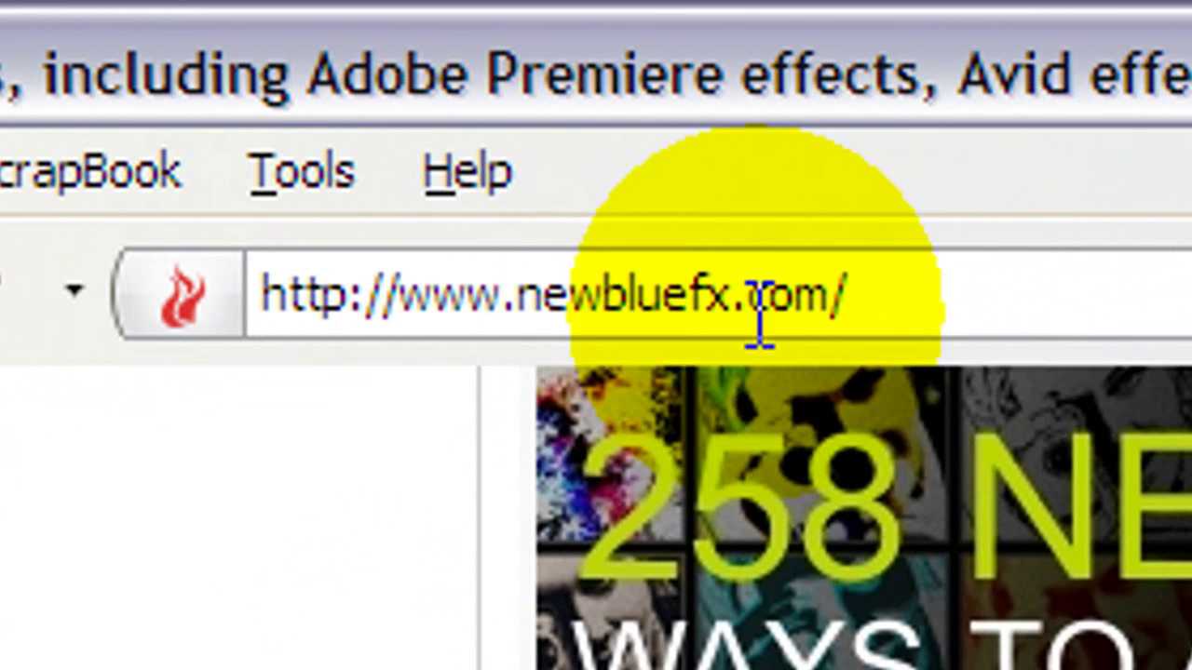
Load newbluefx.com/cartoonr/ in Firefox by typing 'cartoo' and picking the Cartoonr suggestion
left_click(931, 292)
type("car")
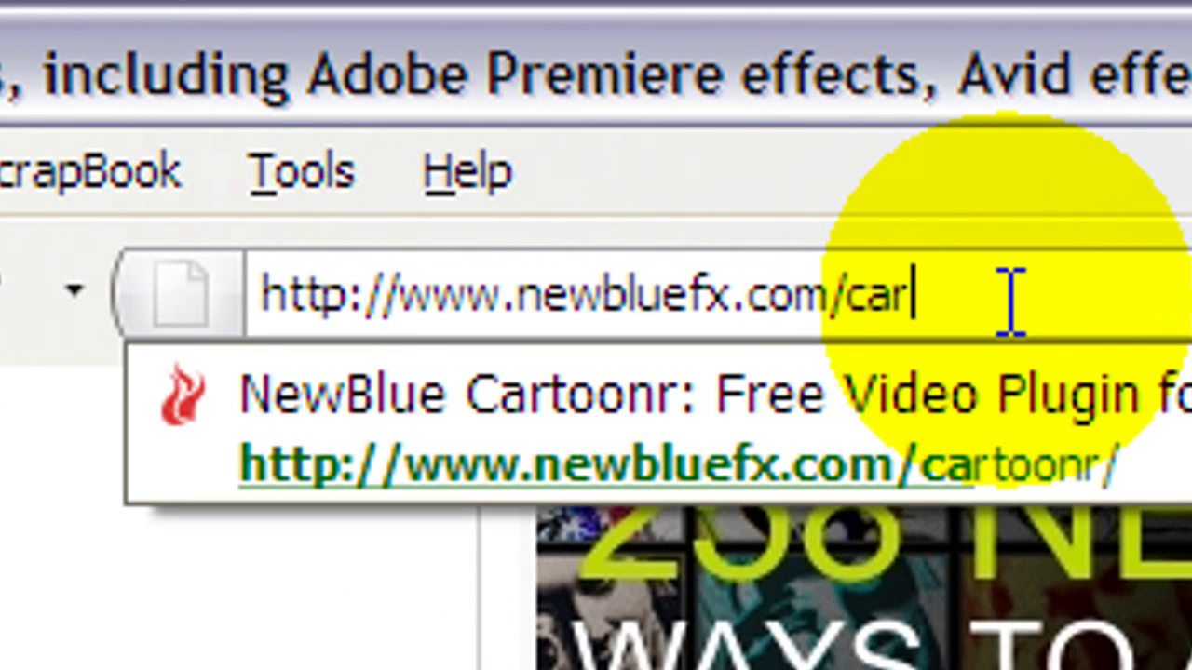
type("toonr")
key("Return")
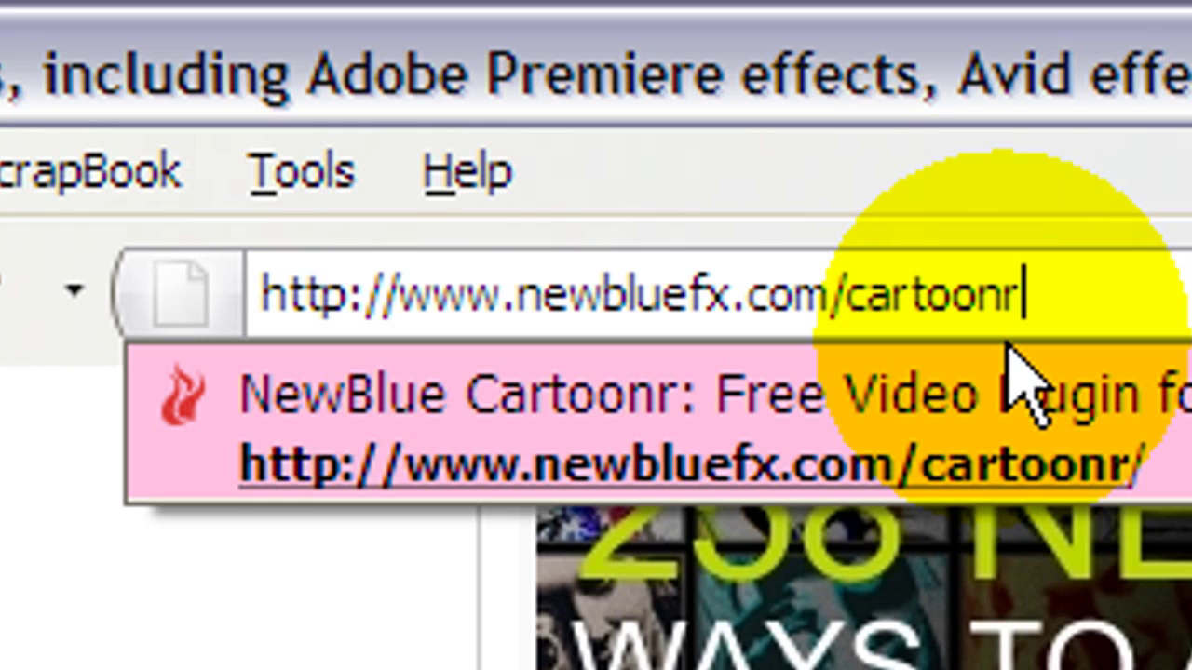
left_click(1009, 354)
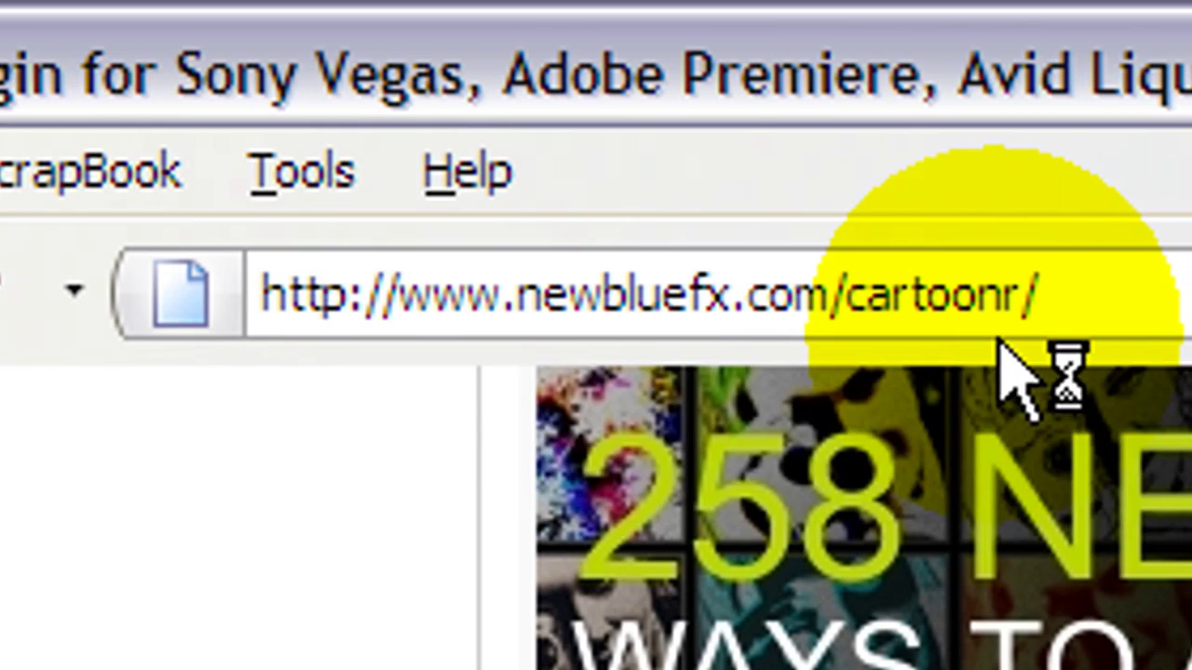